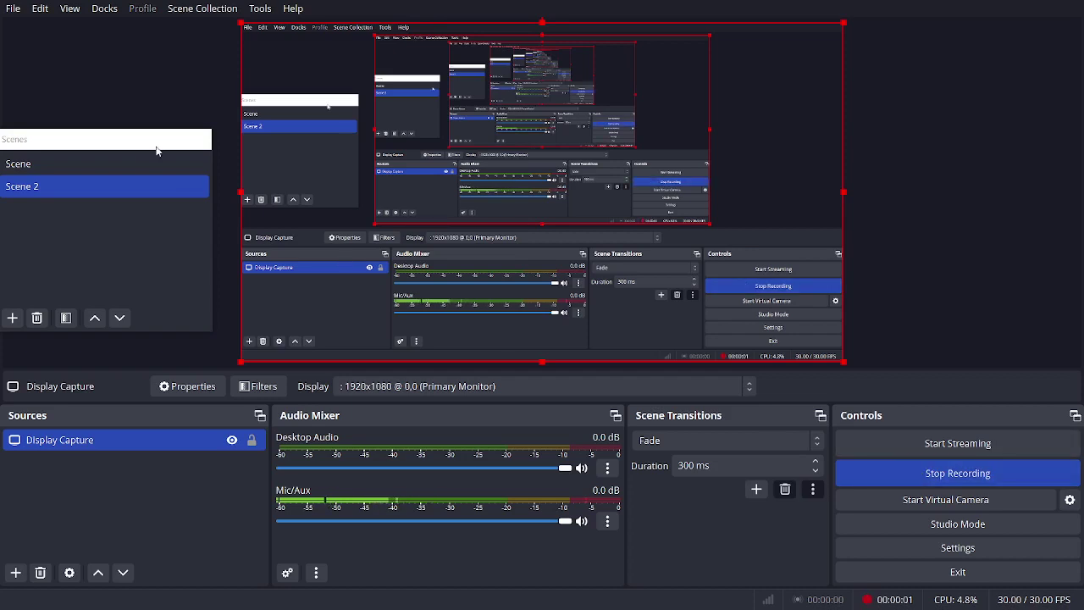
Show the OBS saved-recordings folder, then bring Chrome to the front
left_click(13, 9)
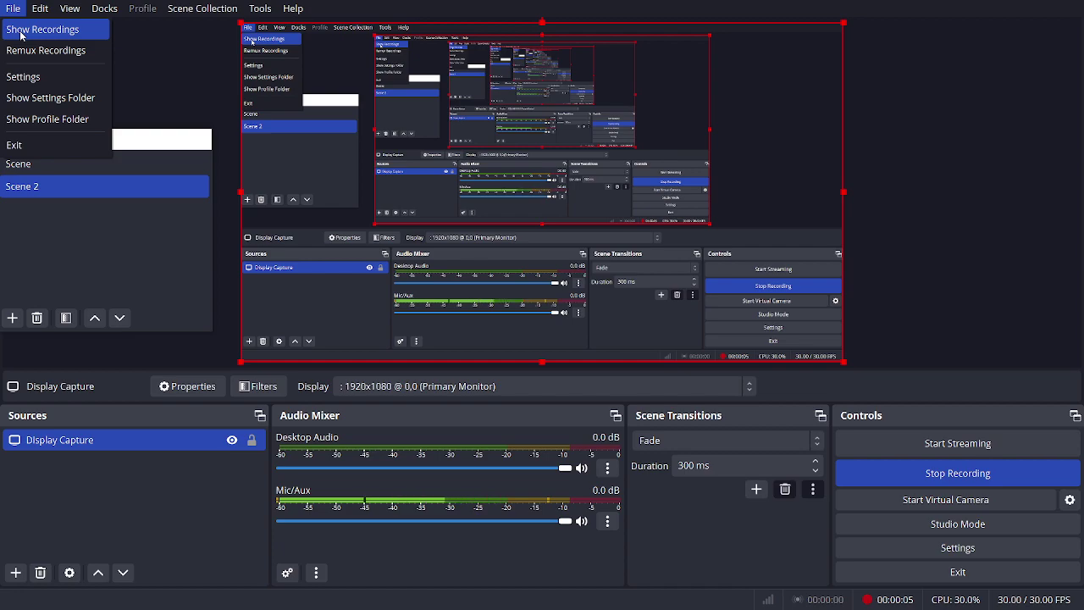
left_click(20, 34)
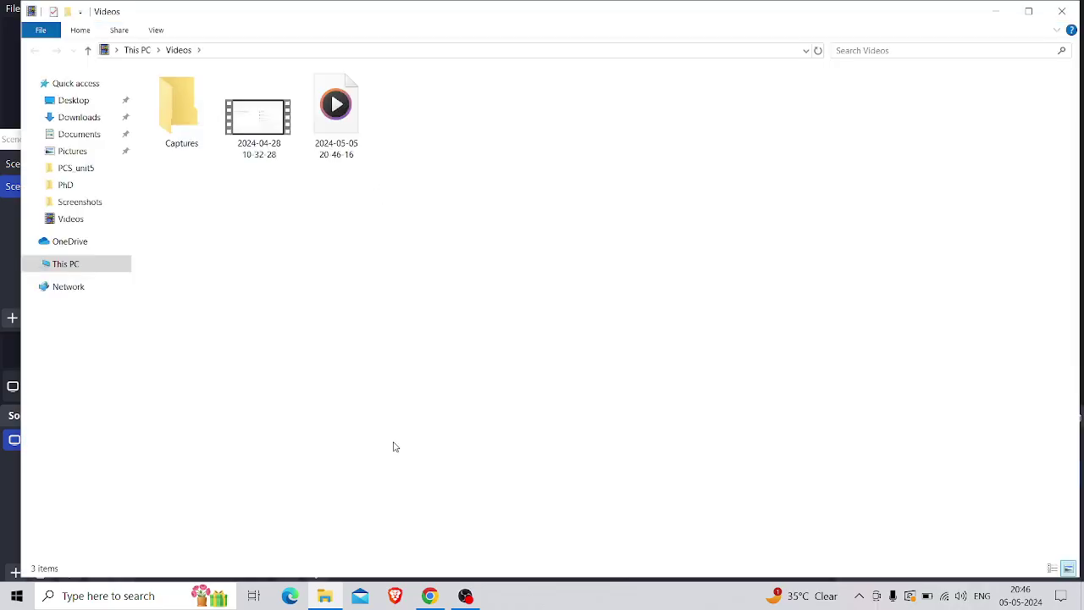
left_click(430, 597)
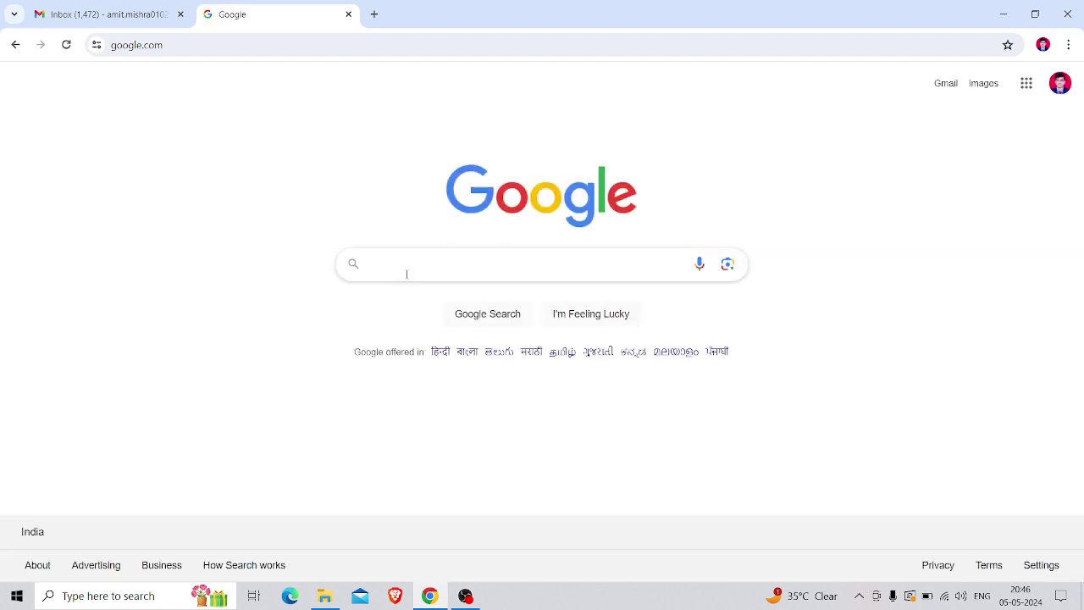
Search Google for 'mathpix' and open the sponsored Mathpix website result
left_click(406, 274)
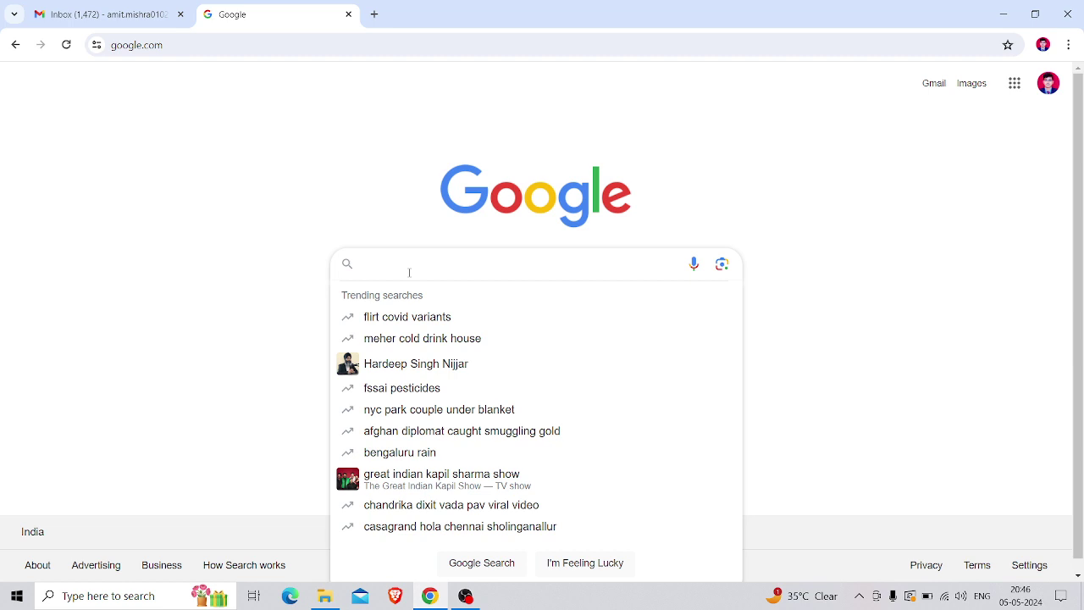
type("math")
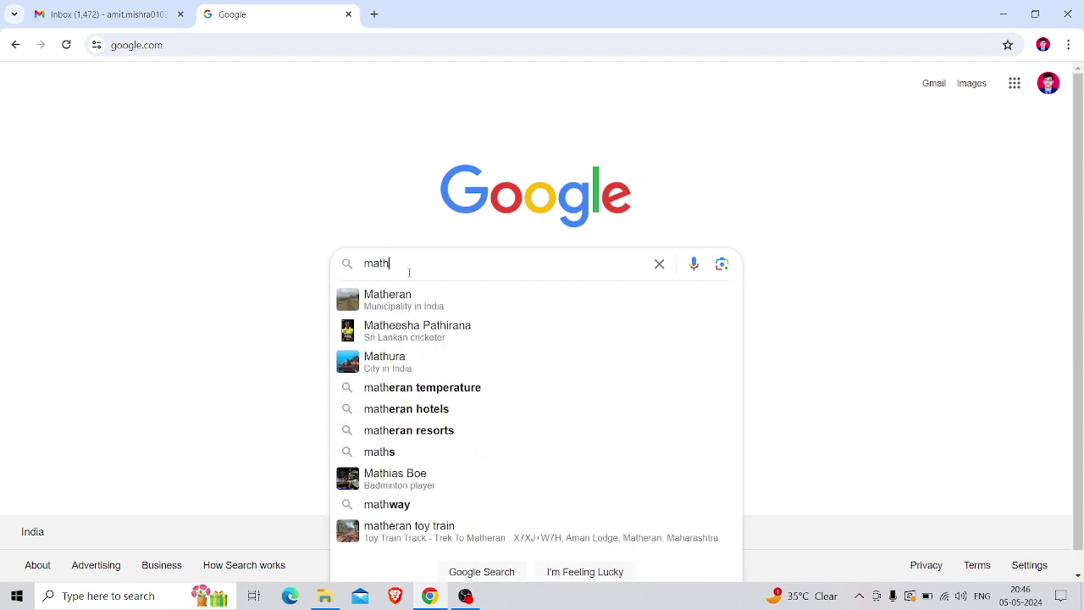
type("pix")
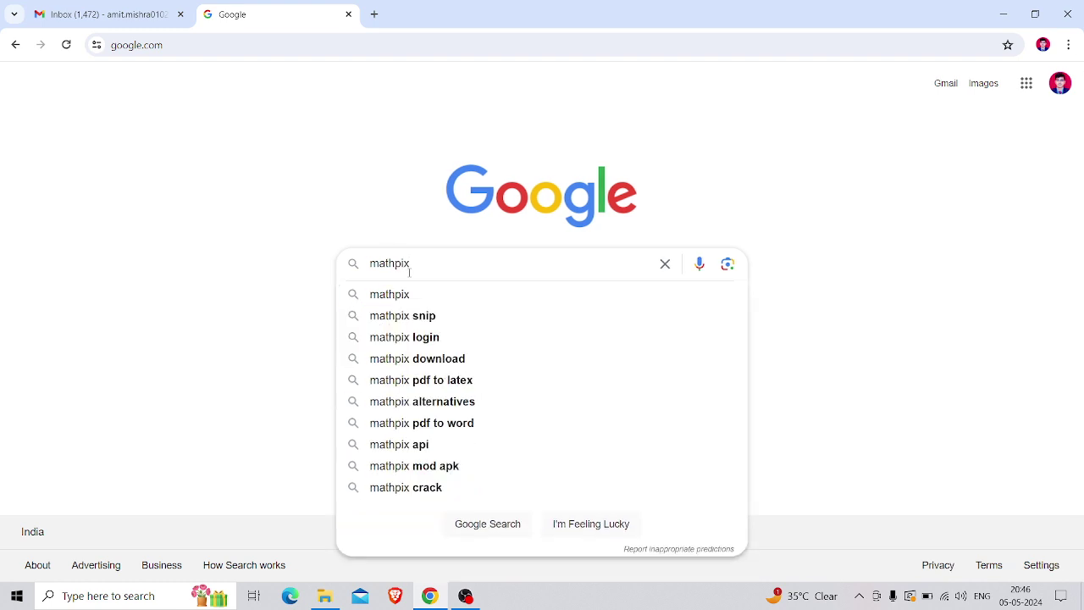
left_click(415, 297)
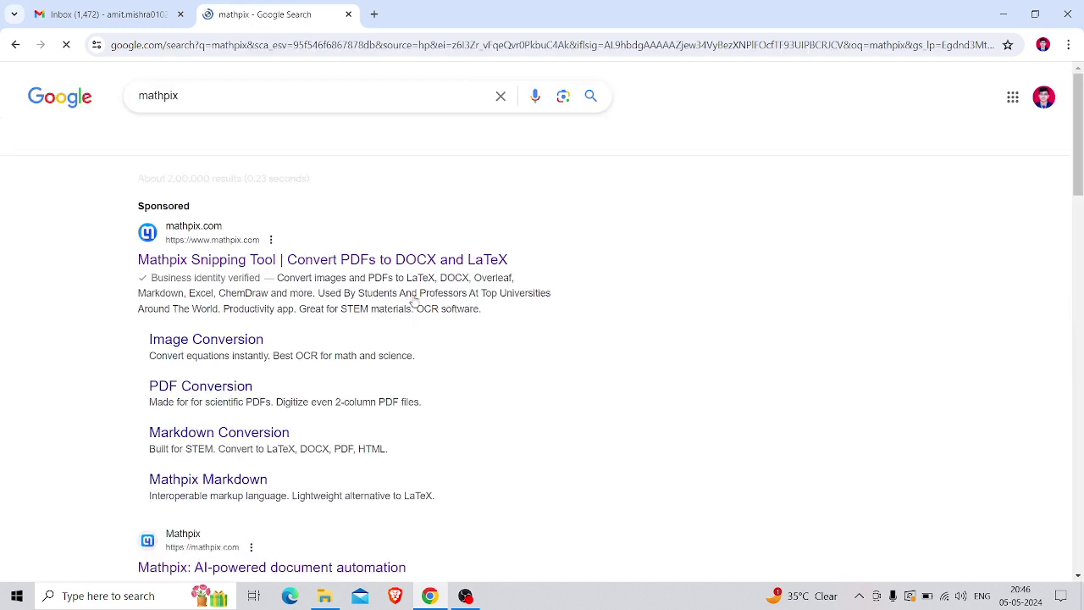
left_click(267, 294)
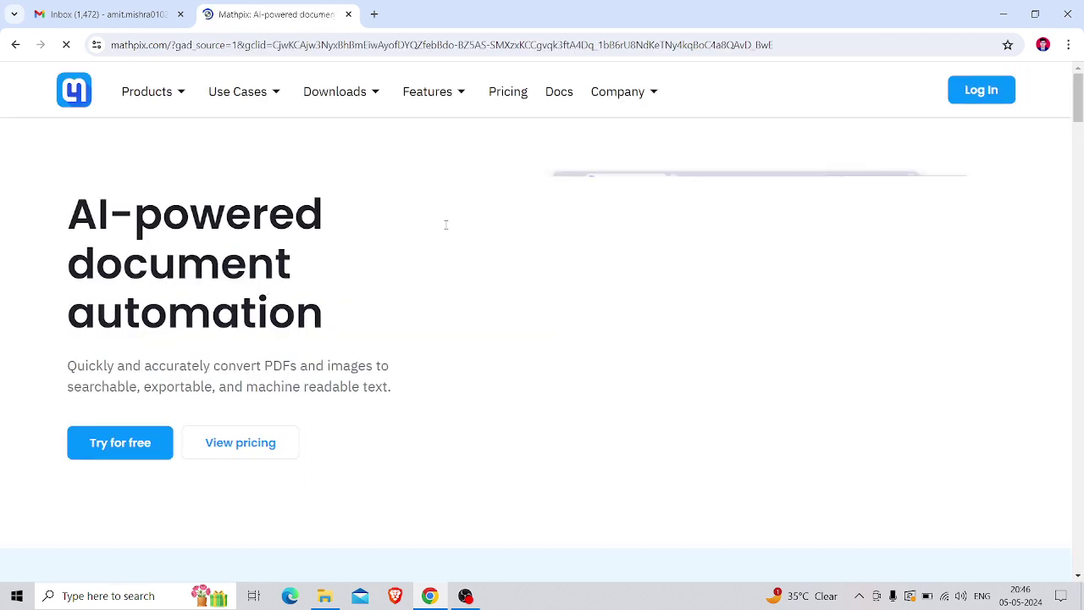
Log in to Mathpix using Chrome's saved email and password
left_click(995, 94)
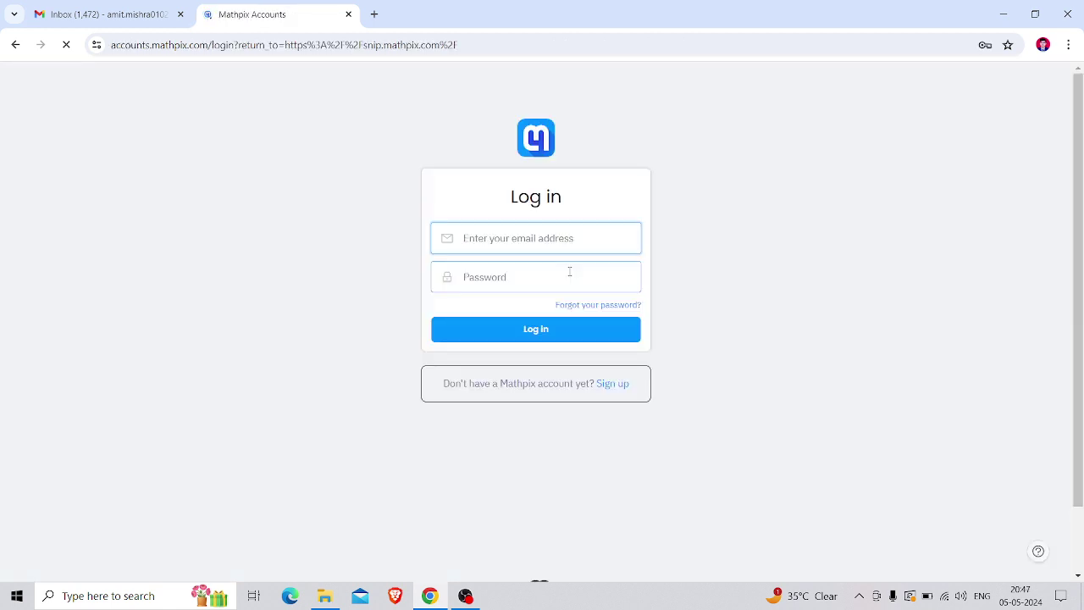
left_click(559, 236)
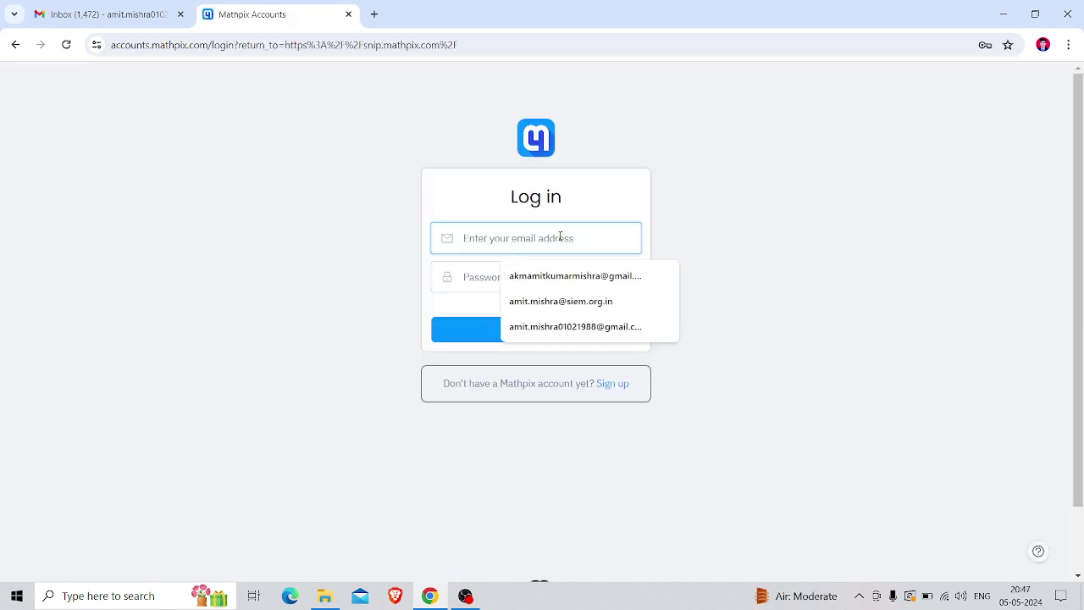
left_click(566, 300)
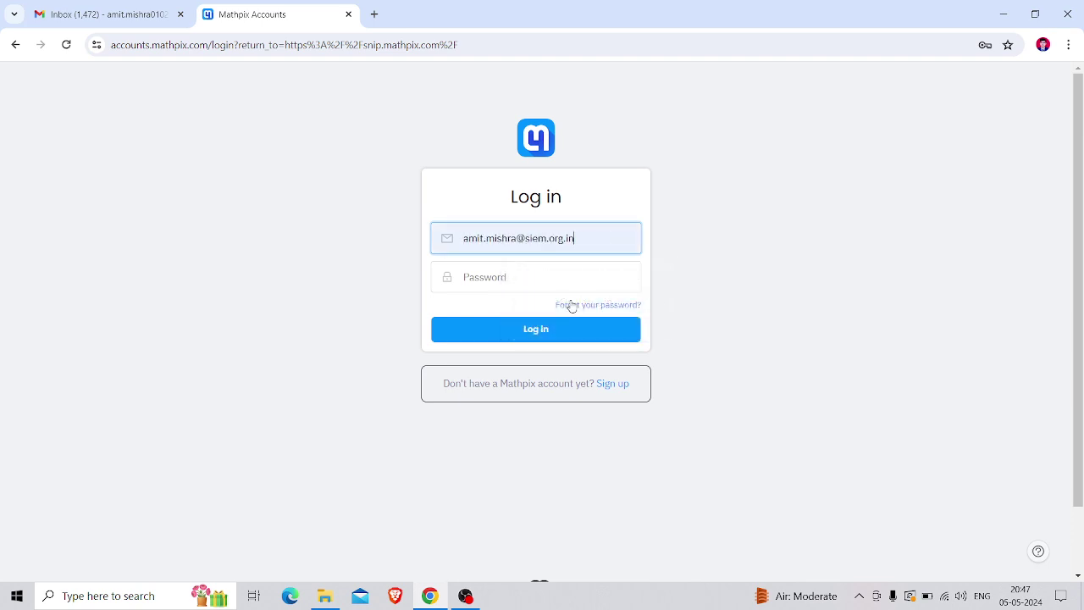
left_click(544, 278)
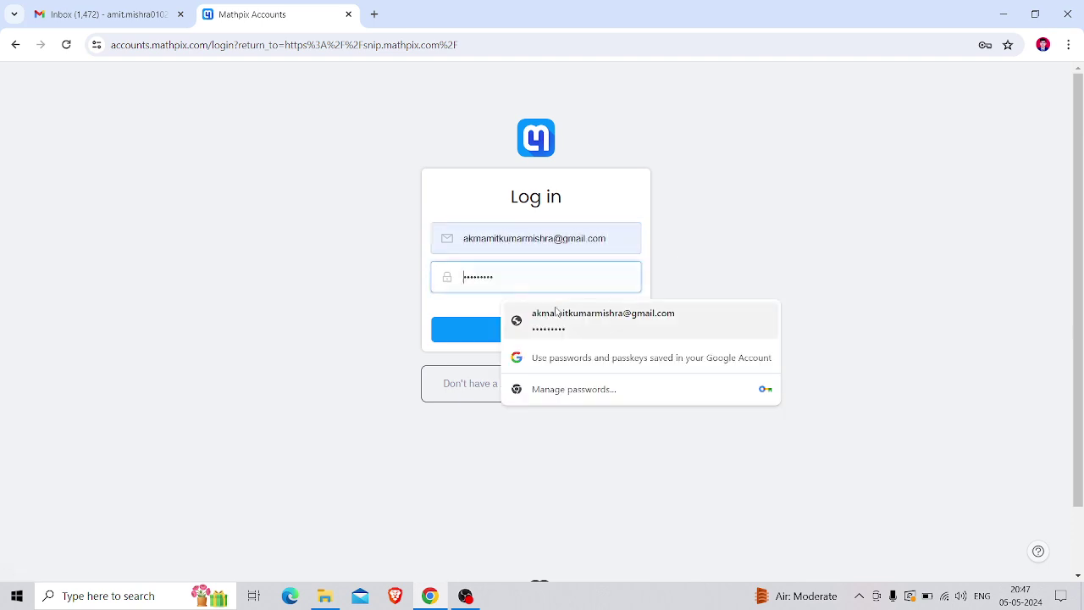
left_click(559, 320)
left_click(515, 337)
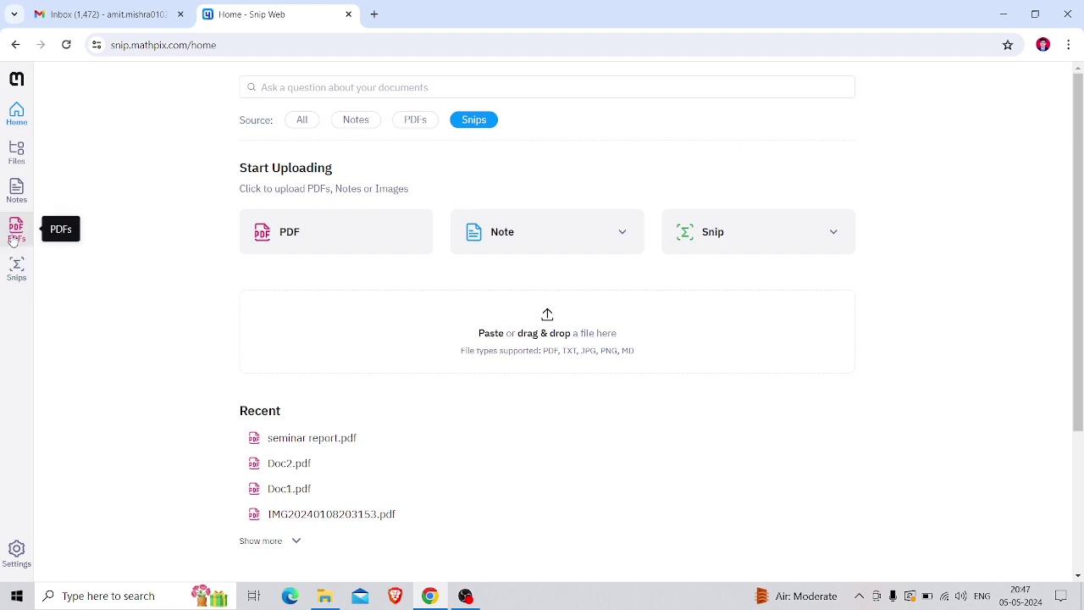
Start a new PDF upload from the PDFs sidebar and browse to the Desktop
left_click(13, 242)
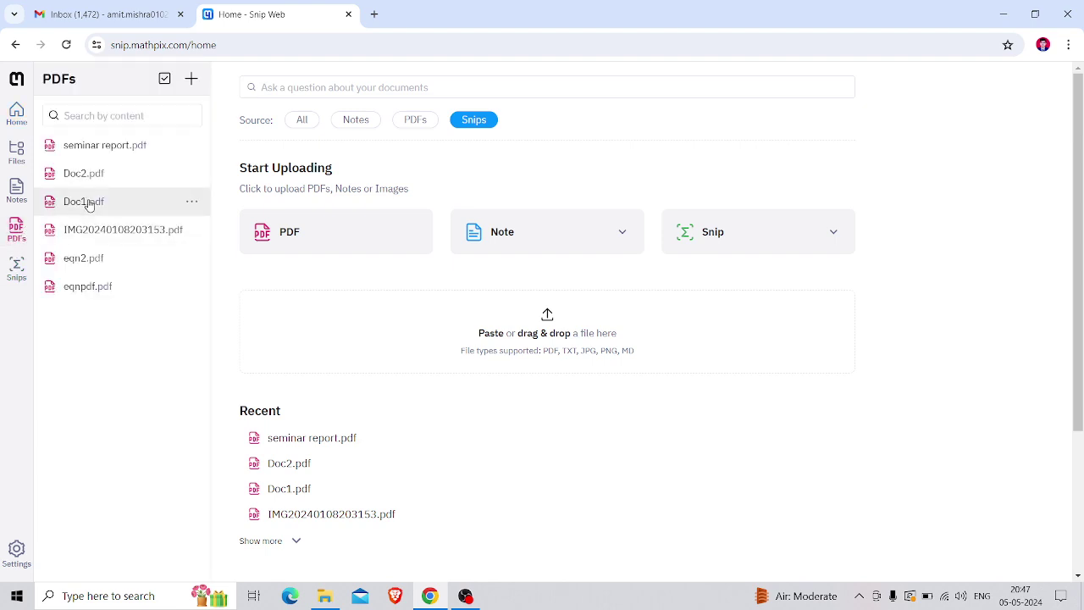
left_click(192, 80)
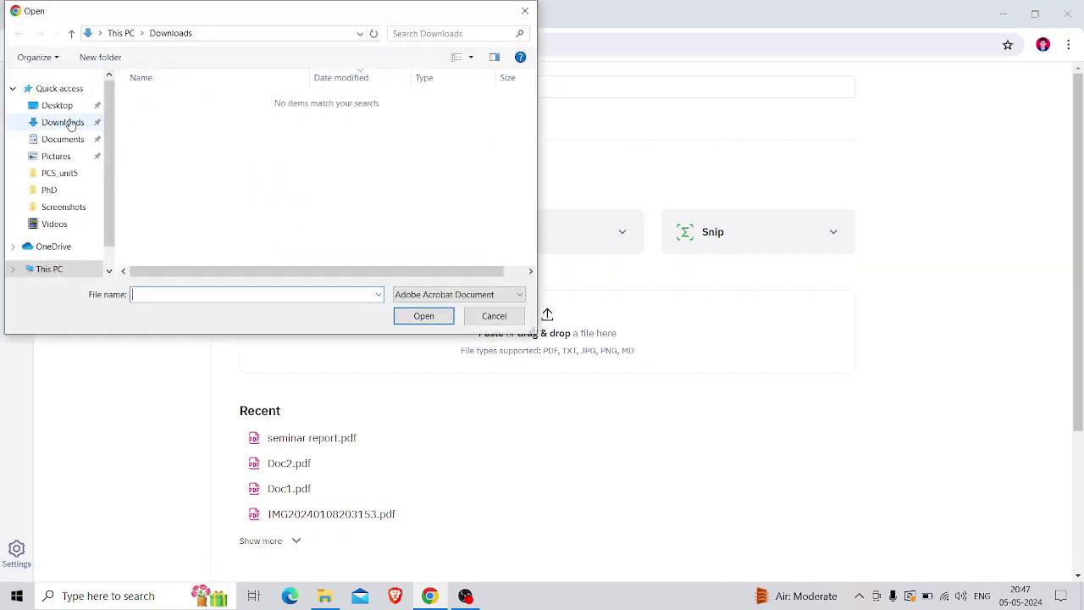
left_click(71, 126)
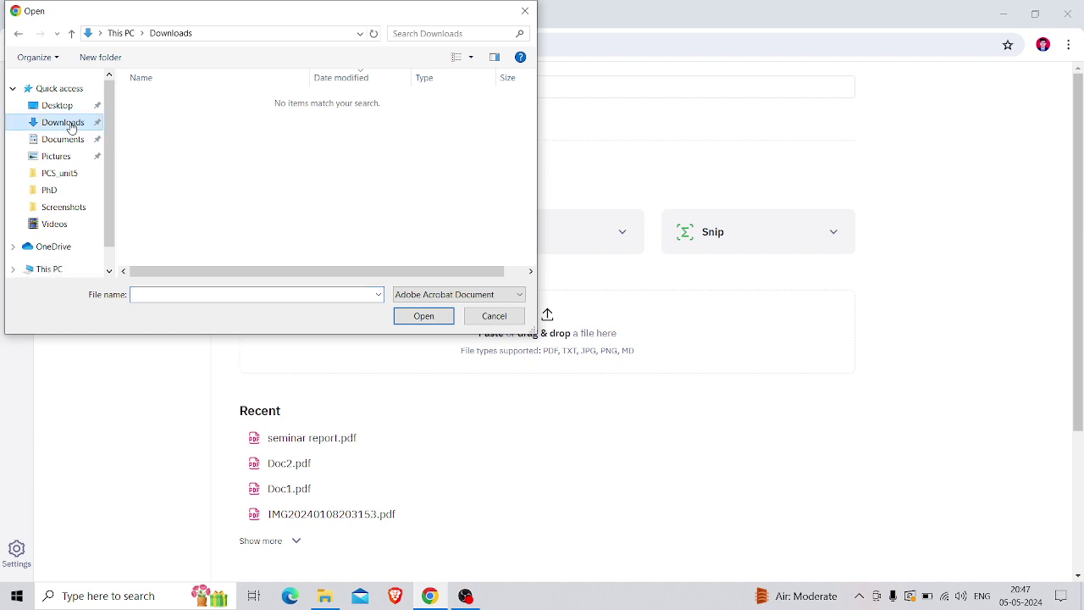
left_click(61, 107)
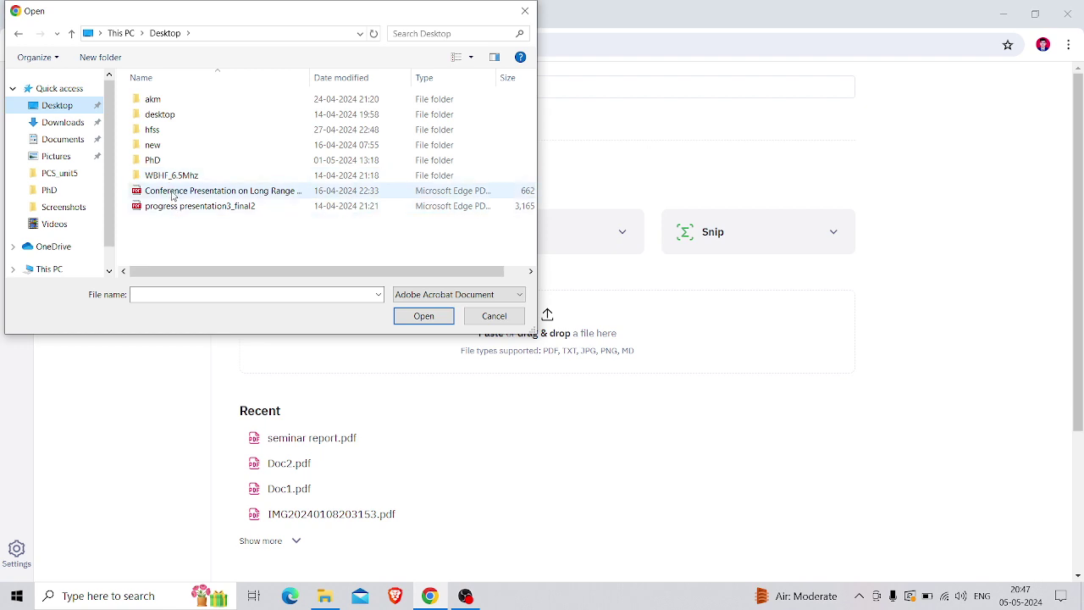
double_click(158, 115)
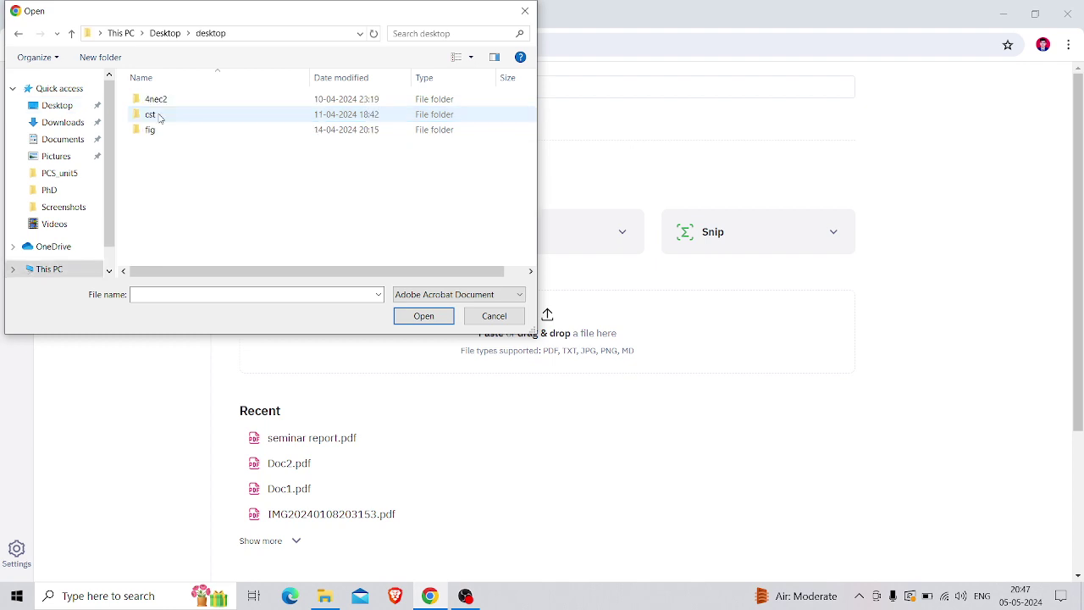
Search the akm, PhD and new folders, then choose the Conference Presentation PDF
left_click(165, 33)
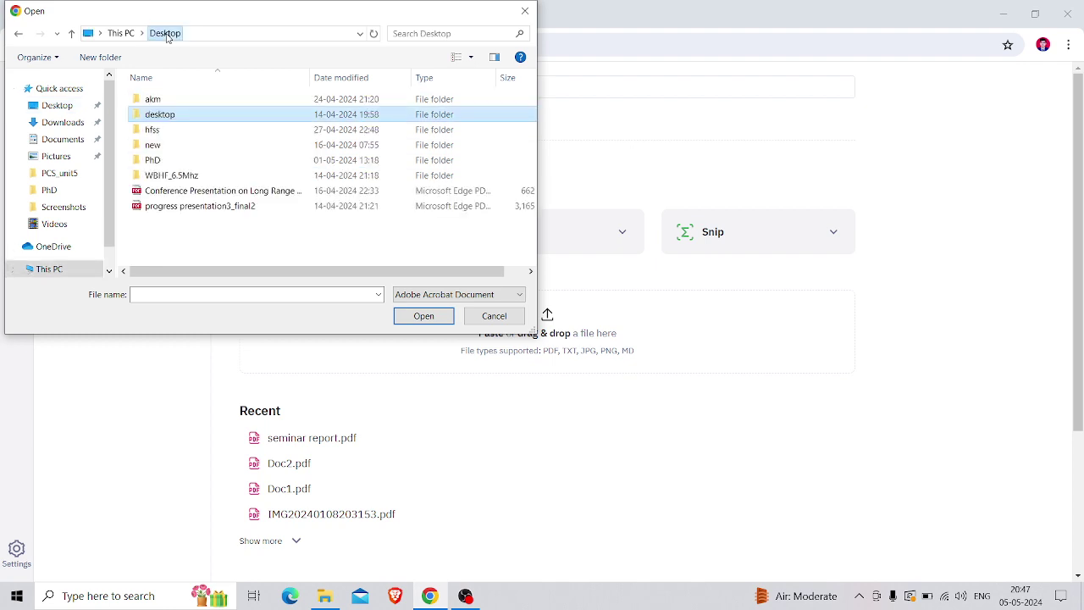
double_click(175, 99)
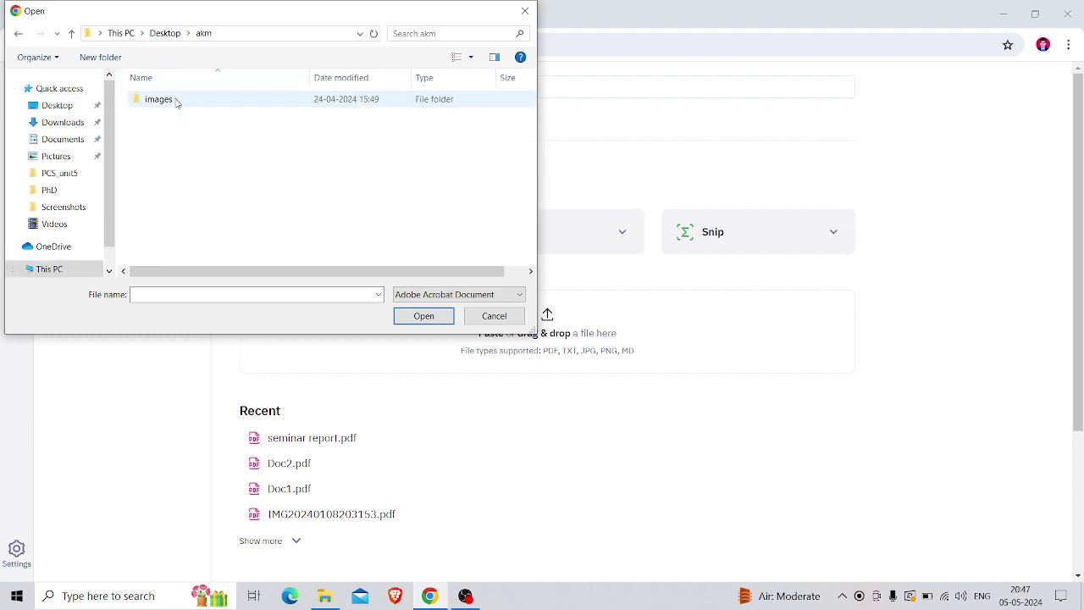
left_click(166, 33)
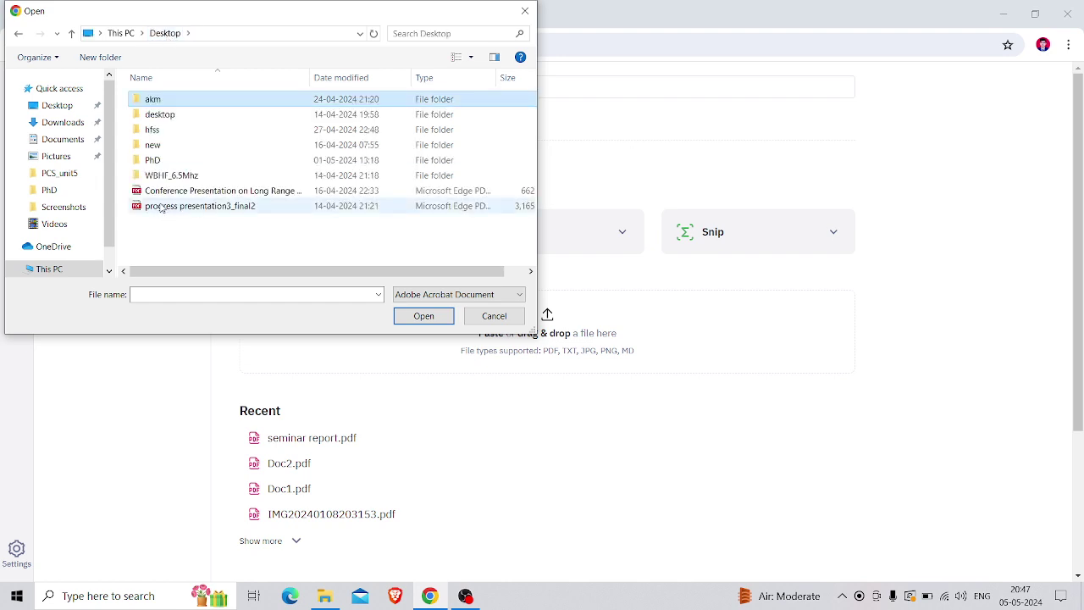
double_click(148, 162)
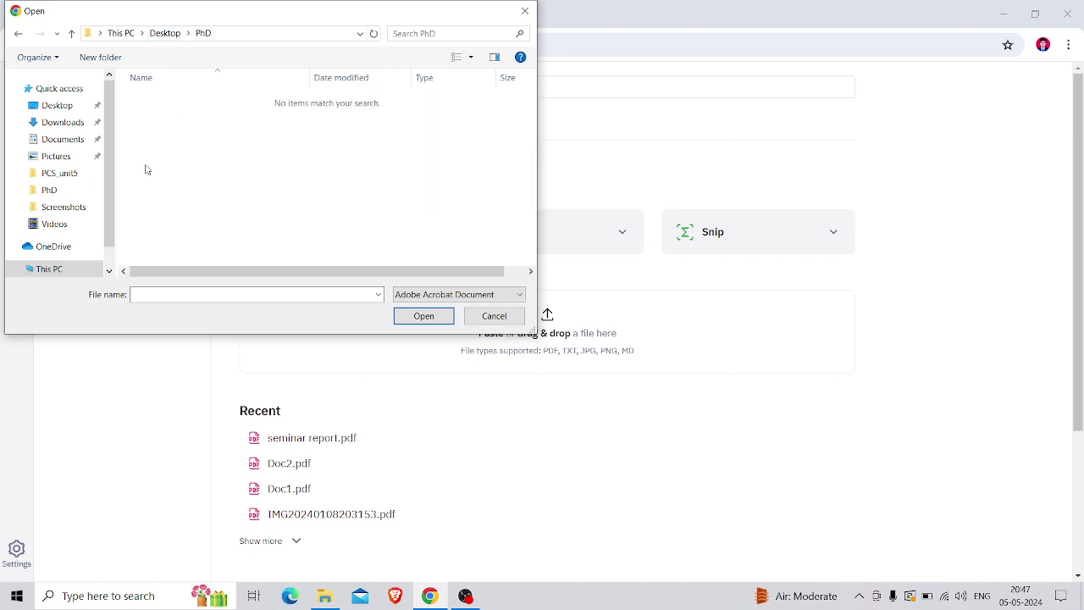
left_click(161, 34)
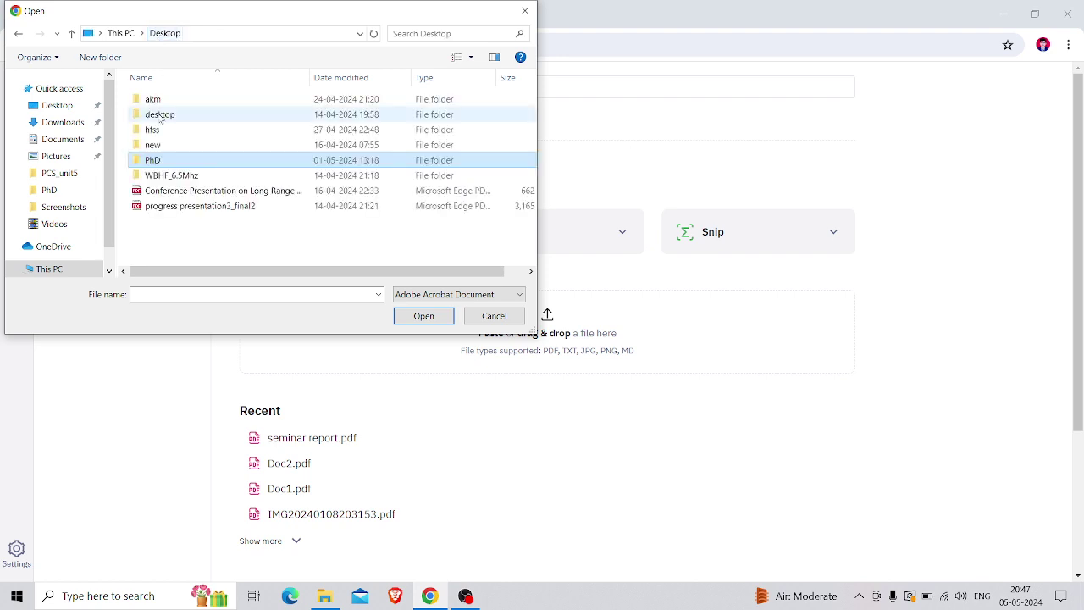
double_click(153, 145)
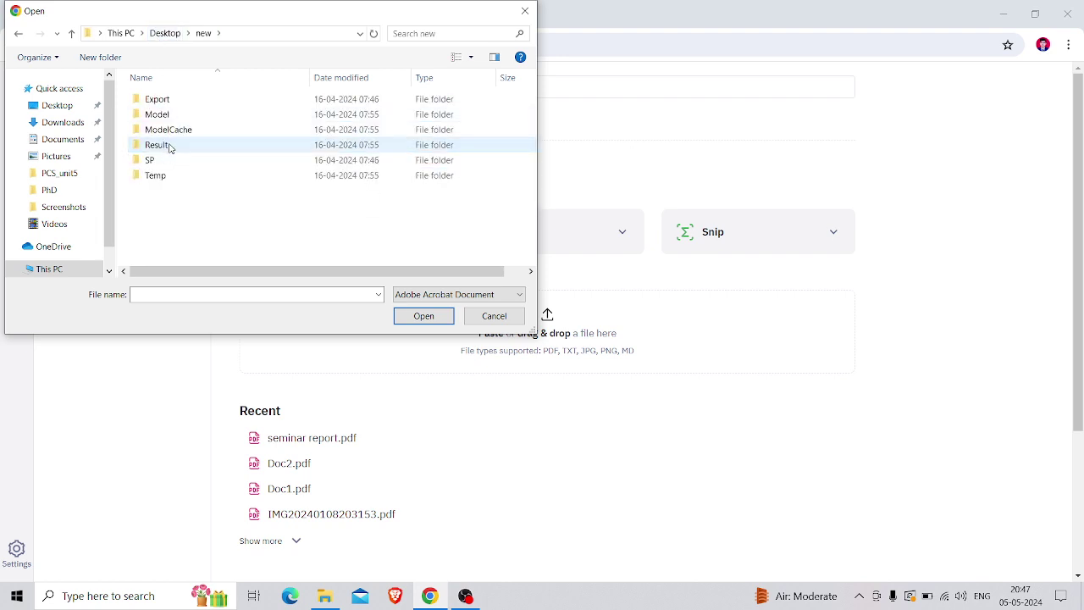
left_click(63, 124)
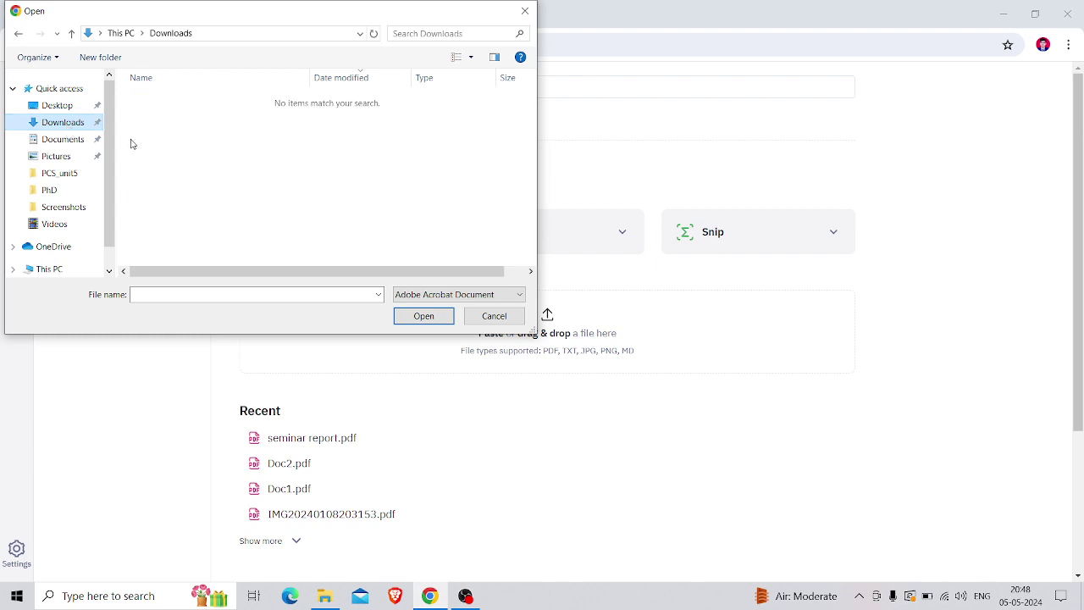
left_click(49, 109)
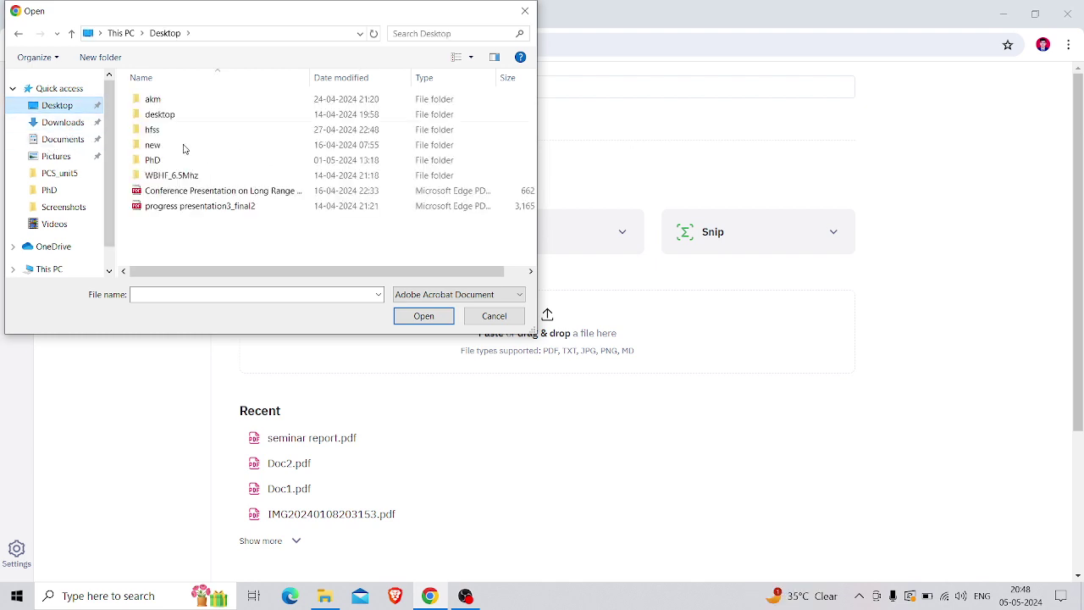
double_click(208, 190)
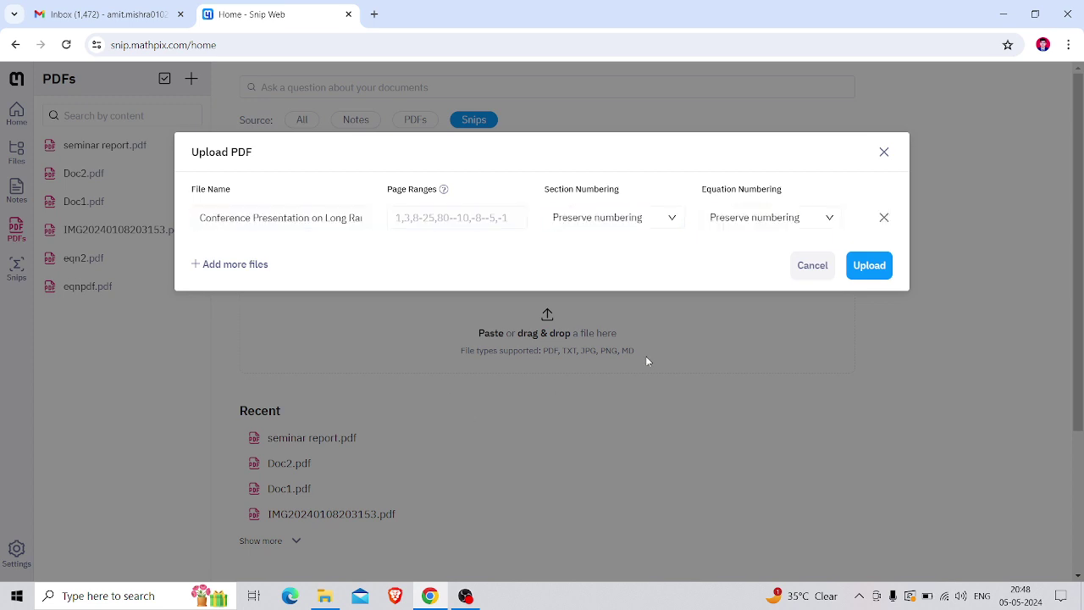
Upload Conference Presentation on Long Range Technology.pdf with page range 1
left_click(405, 218)
type("1")
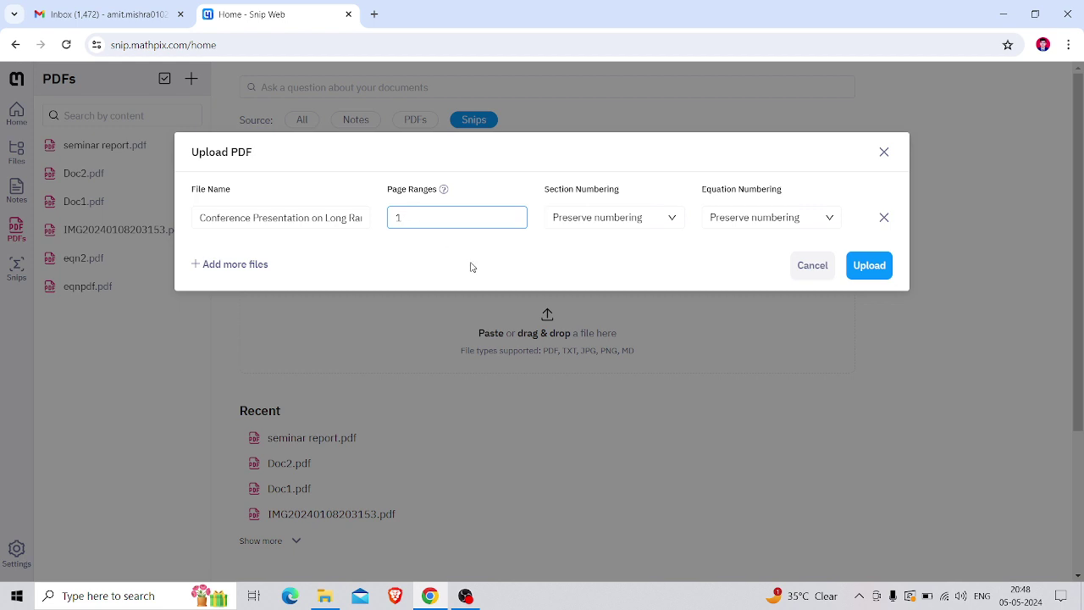
left_click(472, 267)
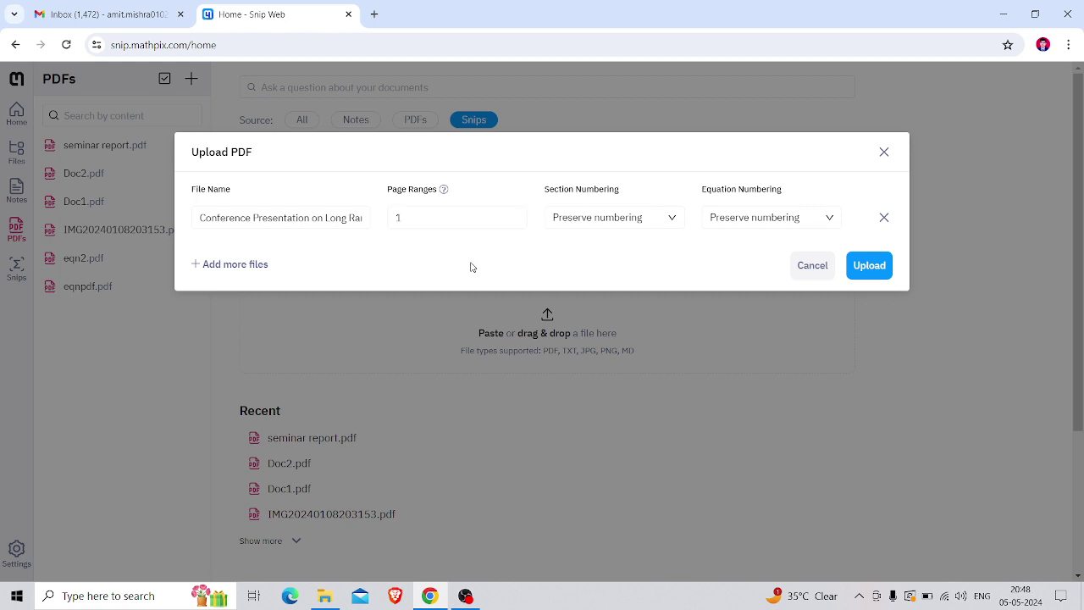
left_click(881, 275)
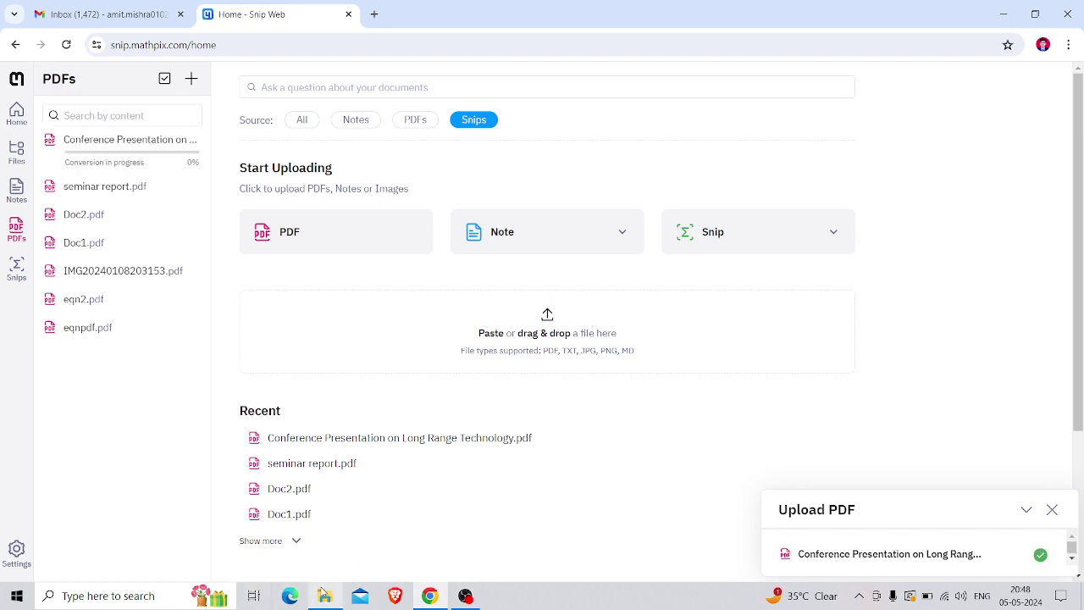
Open the Desktop's Conference Presentation PDF from File Explorer to view it in Edge
left_click(323, 593)
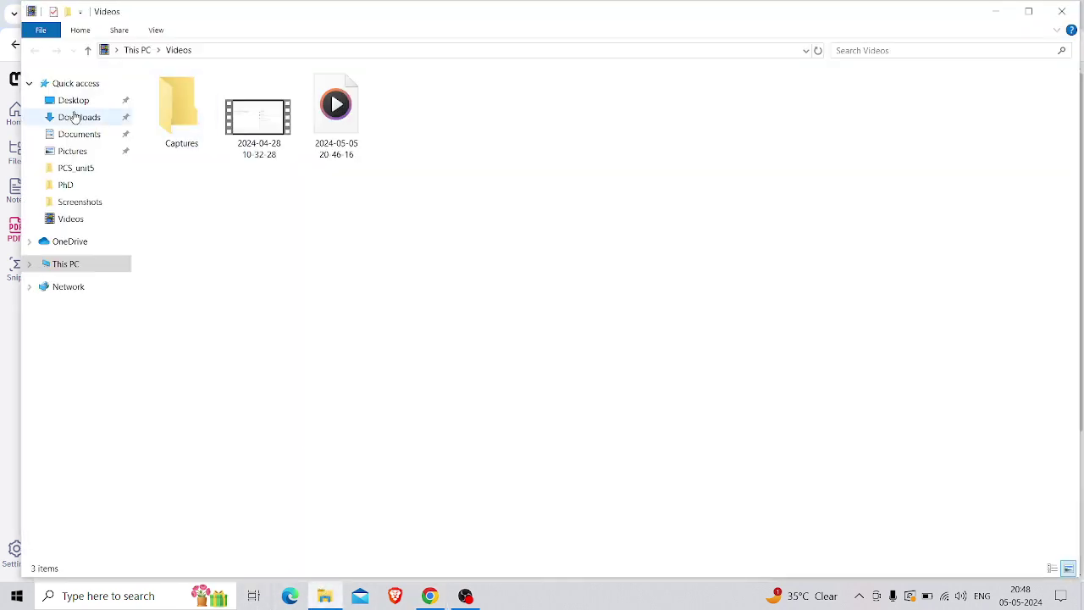
left_click(73, 103)
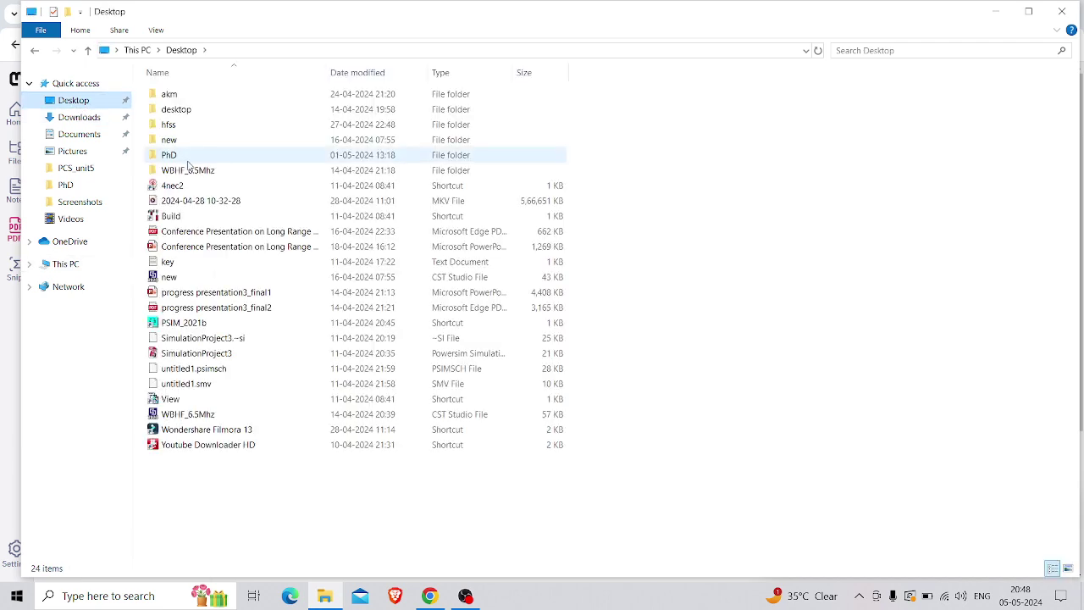
left_click(203, 234)
double_click(223, 238)
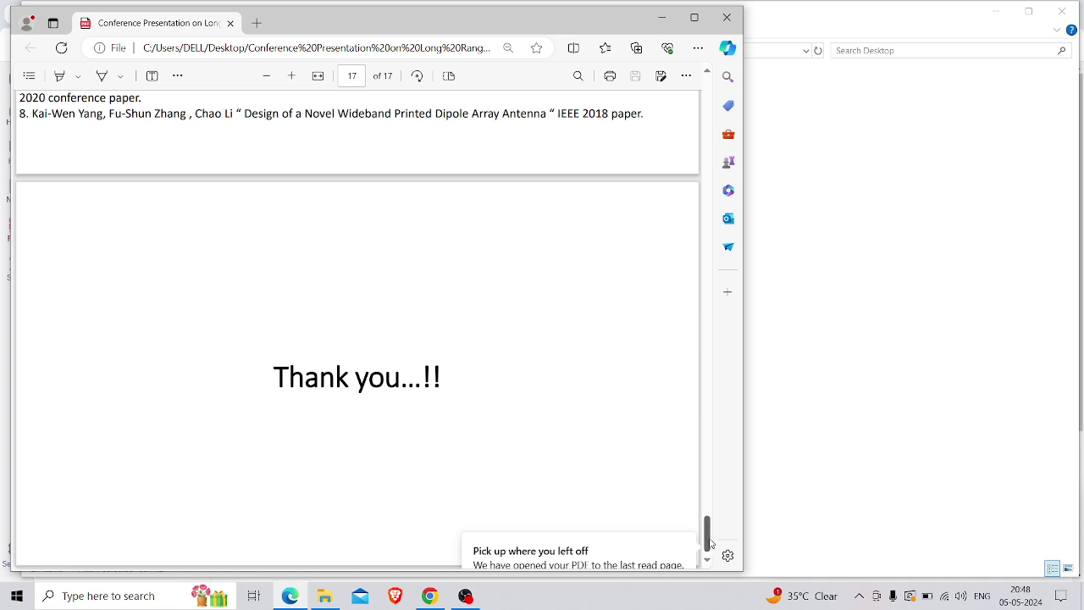
Scroll through the presentation PDF, close Edge, and minimize File Explorer
left_click_drag(707, 535, 706, 85)
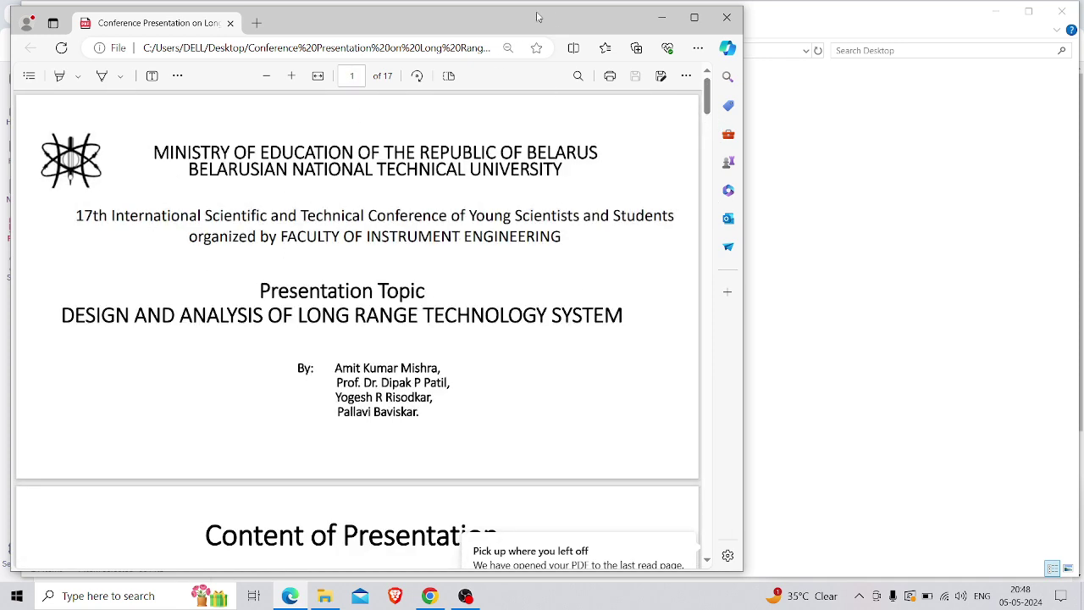
left_click(727, 17)
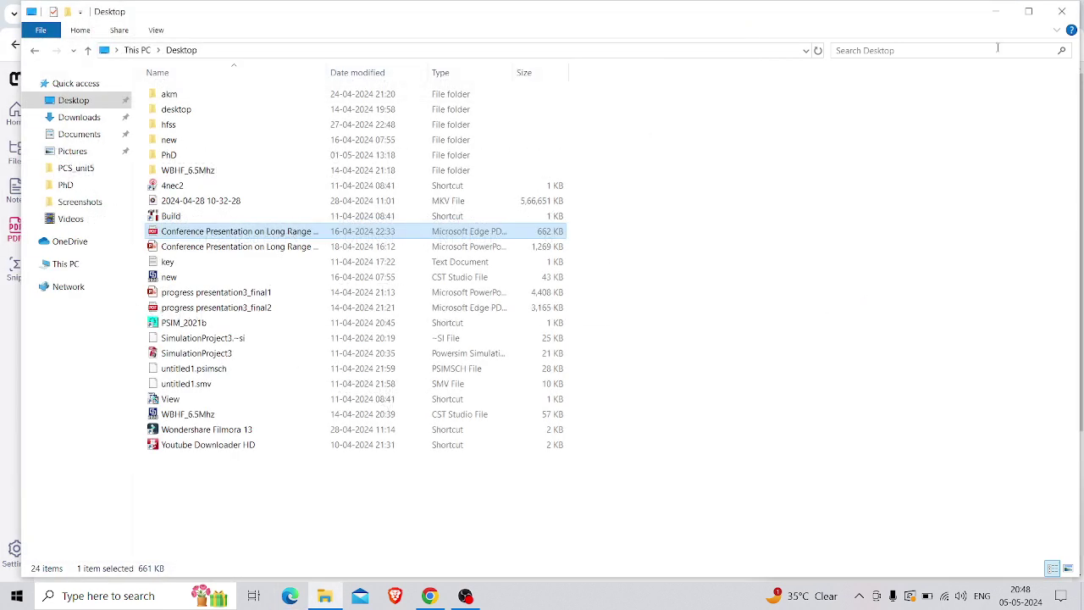
left_click(996, 12)
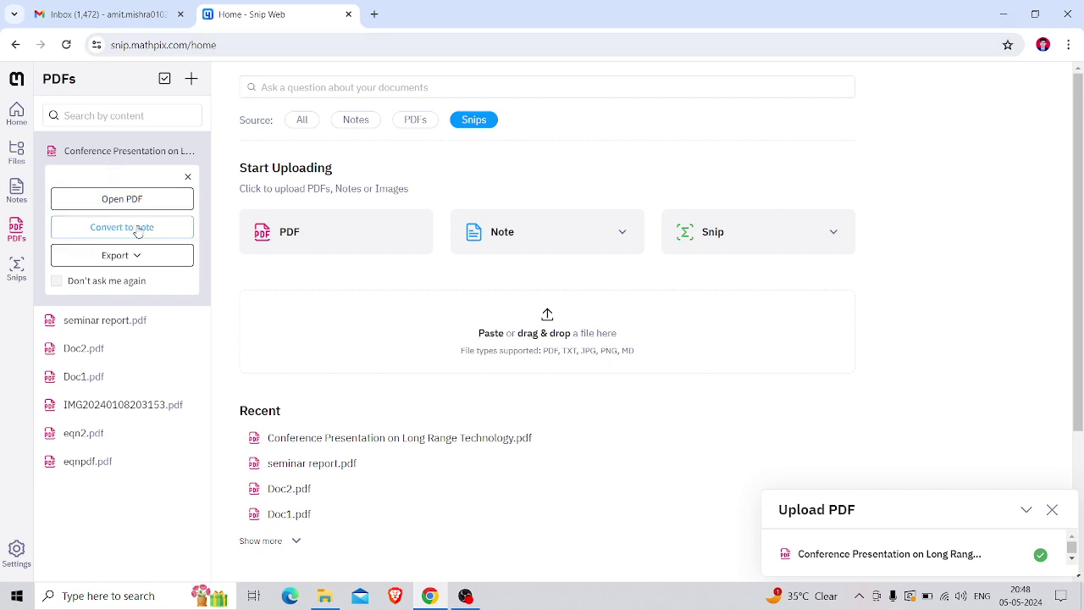
Export the uploaded Conference Presentation PDF as DOCX
left_click(135, 257)
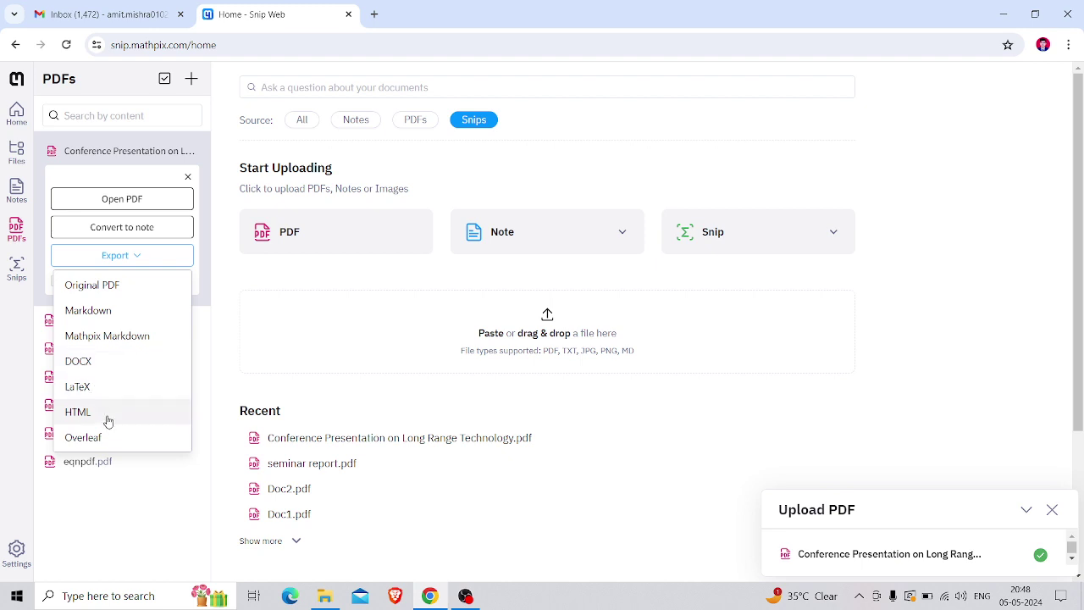
left_click(104, 364)
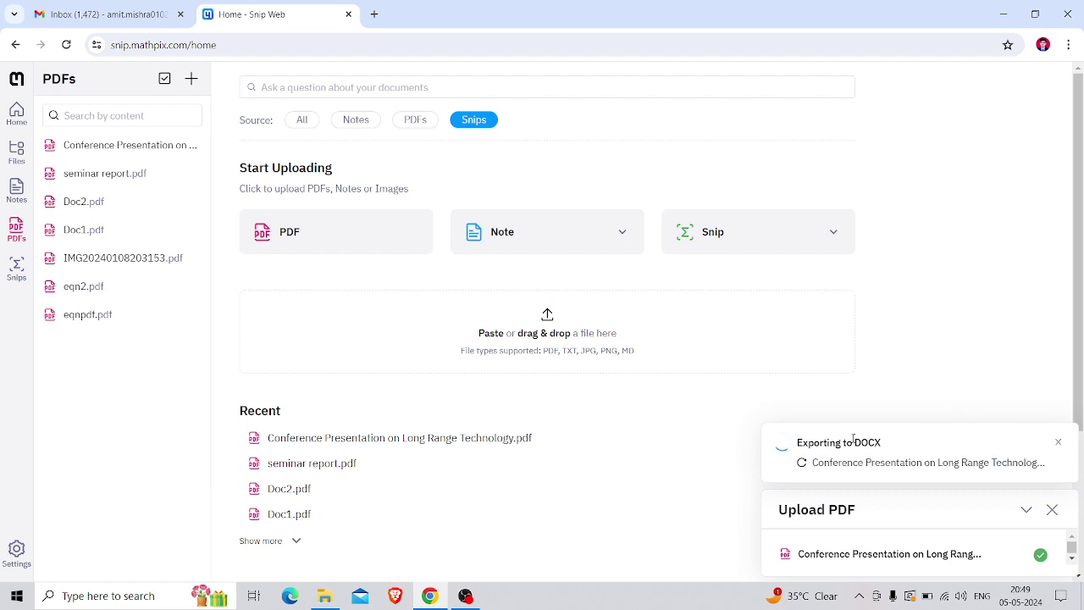
Check the OBS recordings folder, then return to Snip Web's empty Snips list
left_click(465, 598)
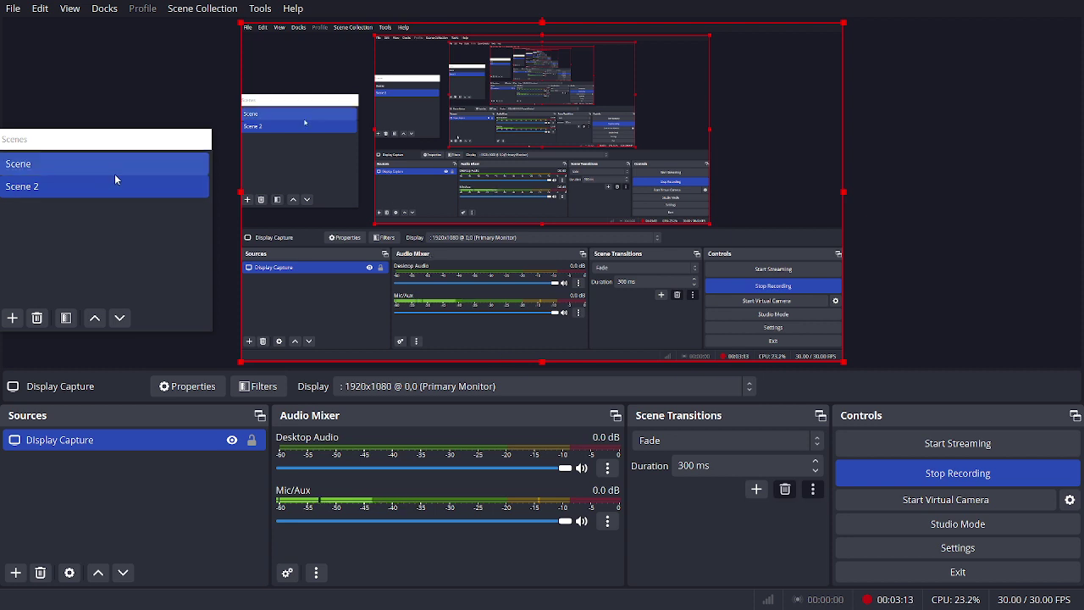
left_click(13, 10)
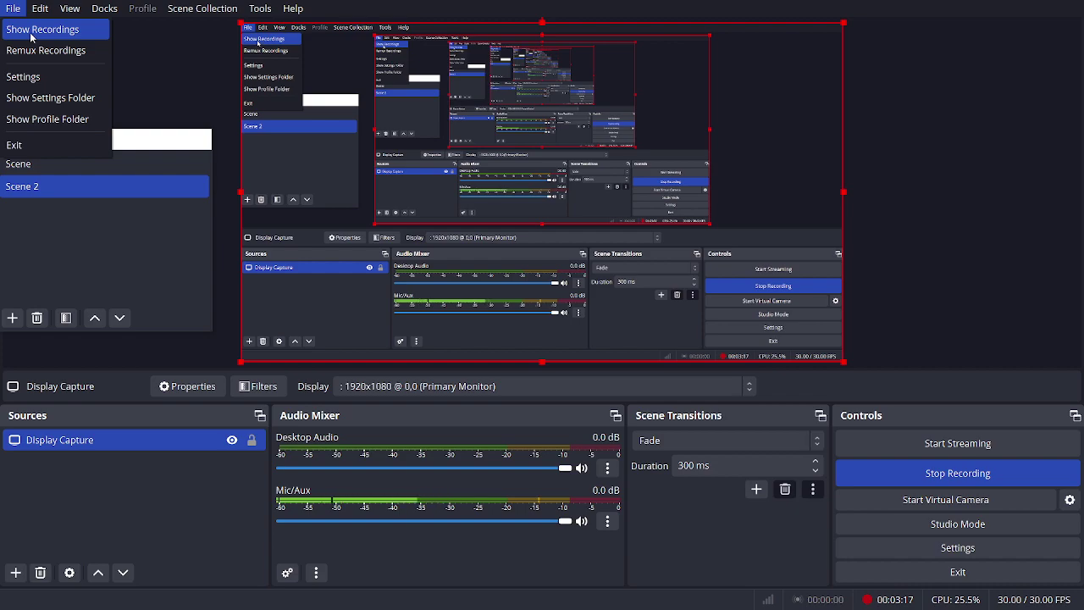
left_click(30, 34)
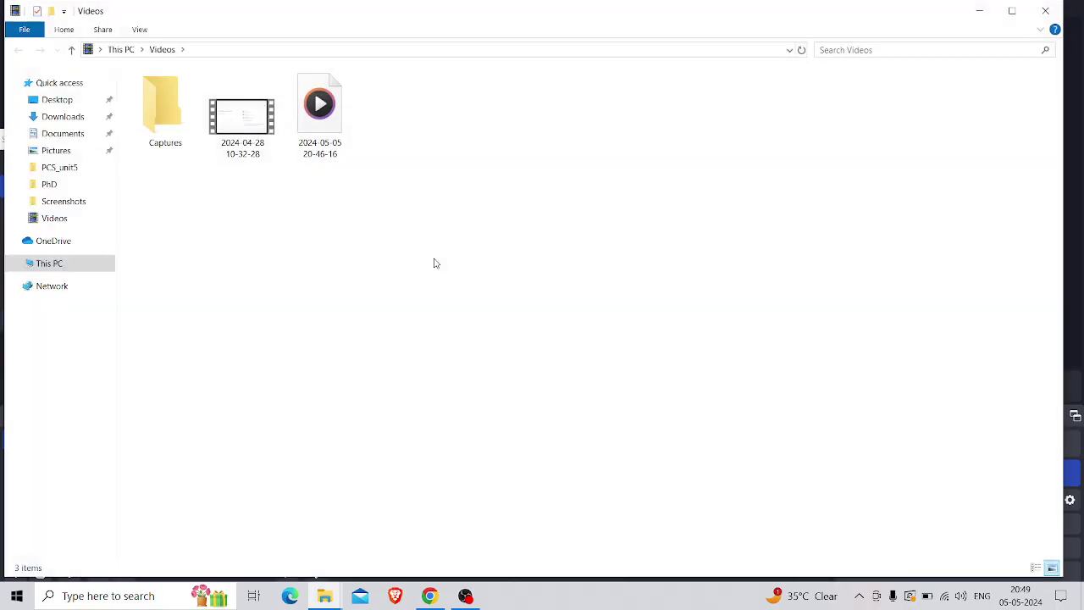
left_click(430, 596)
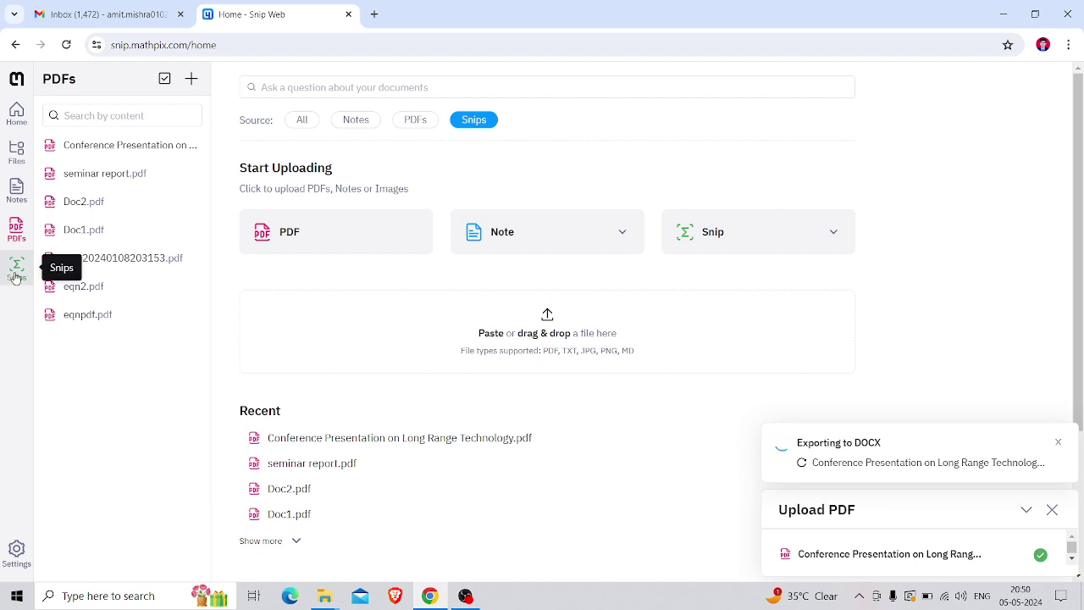
left_click(16, 278)
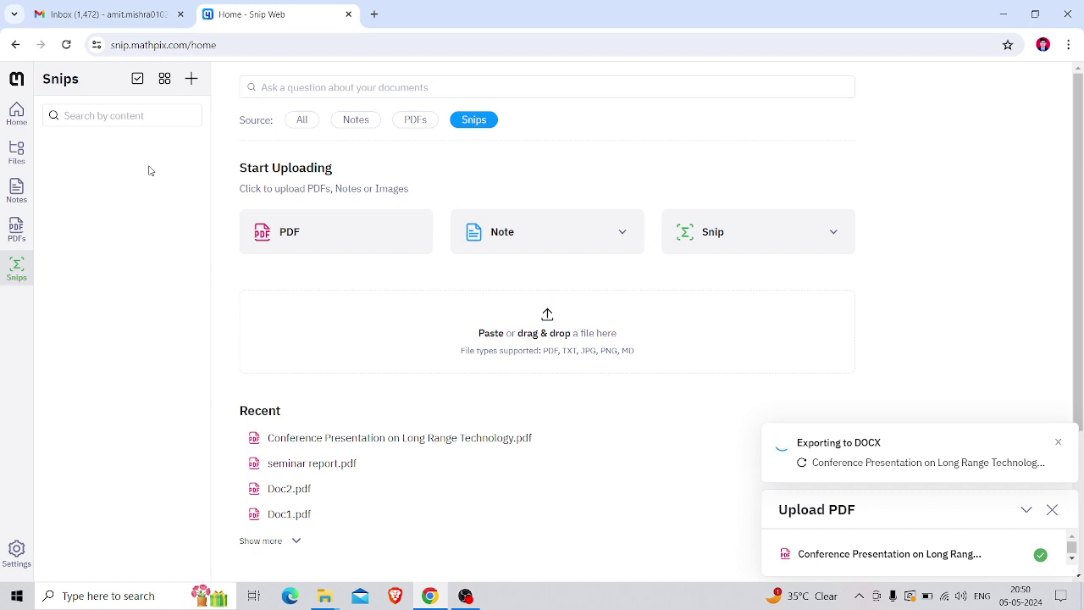
Start an image-upload snip and browse the desktop, fig and akm images folders
left_click(193, 80)
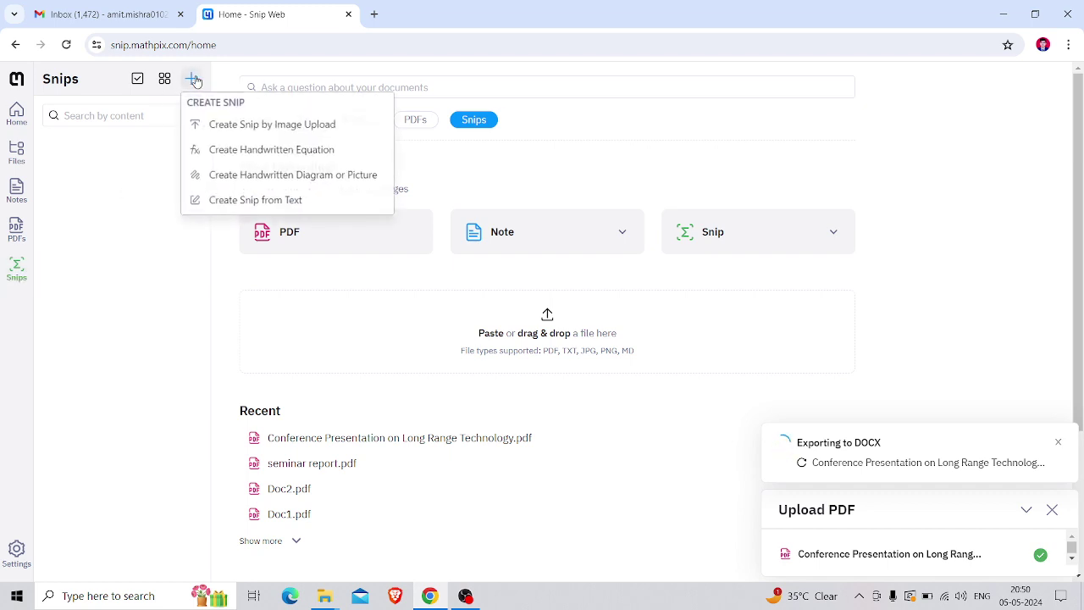
left_click(233, 134)
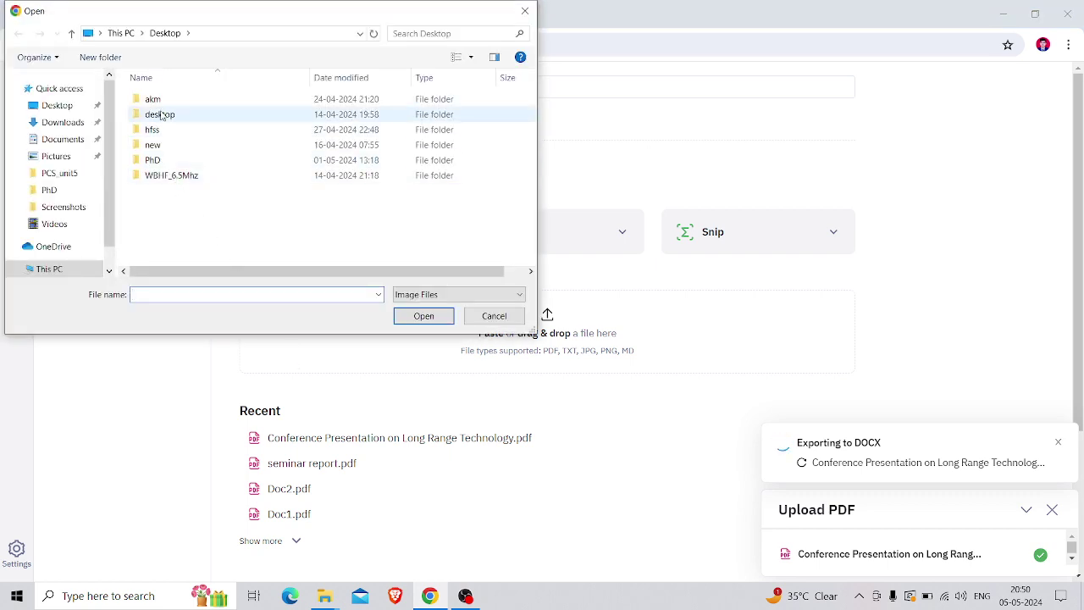
double_click(162, 115)
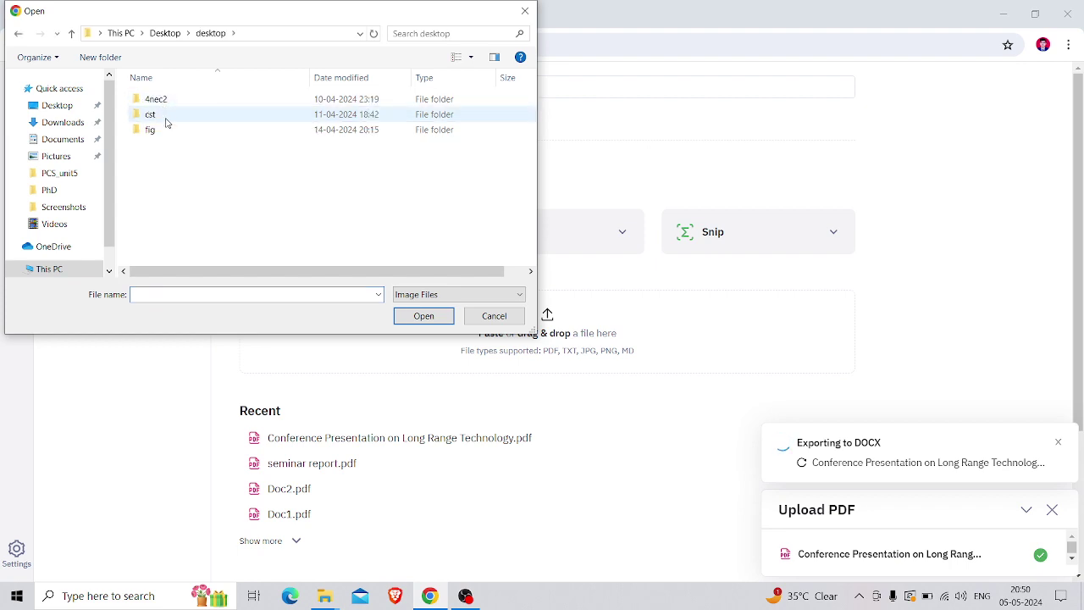
double_click(169, 132)
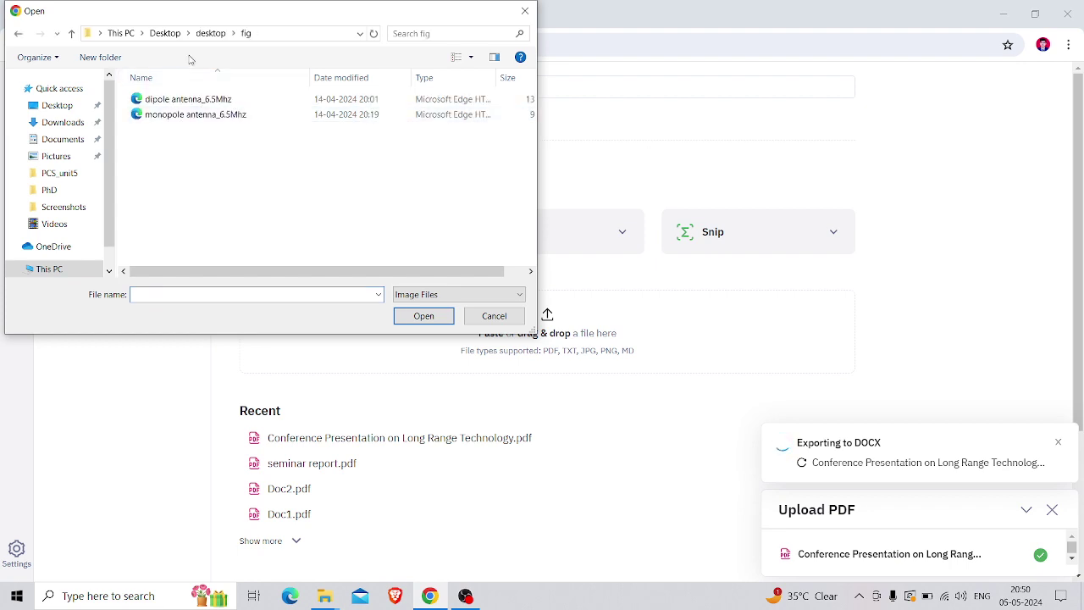
left_click(206, 34)
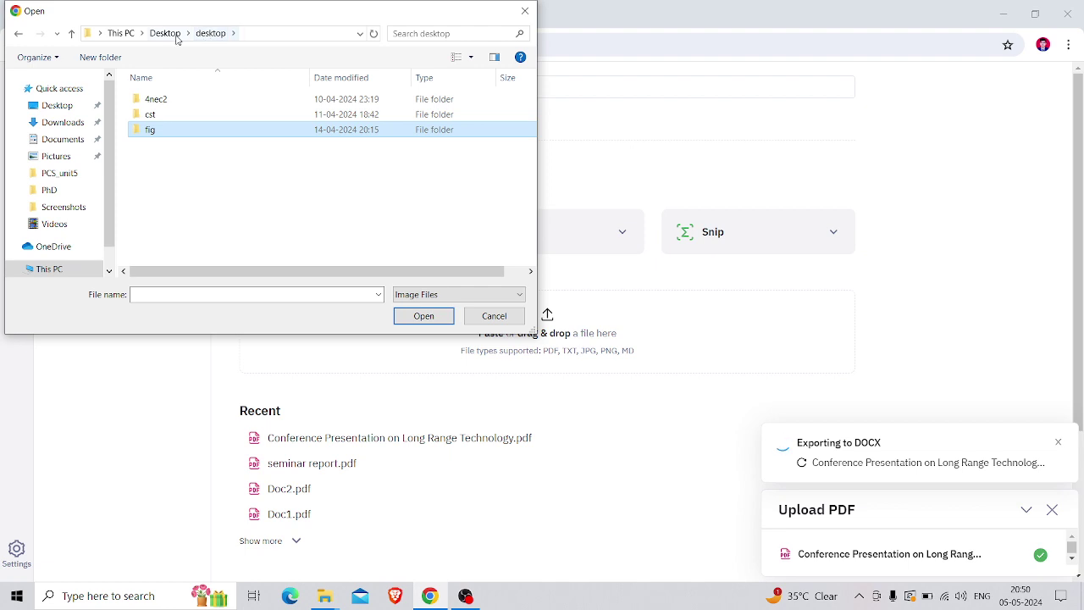
left_click(166, 33)
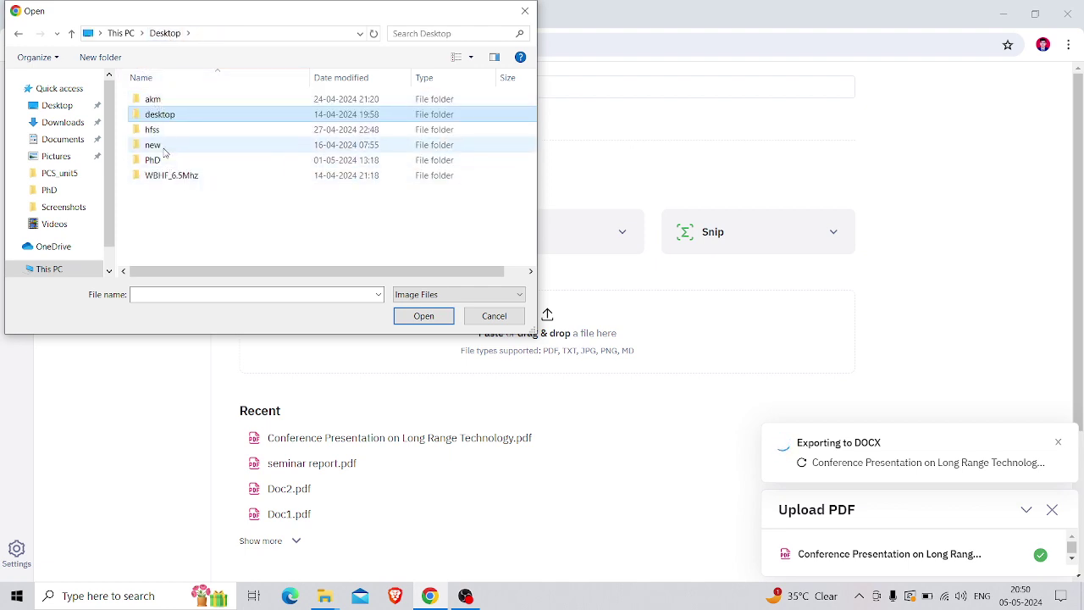
double_click(157, 100)
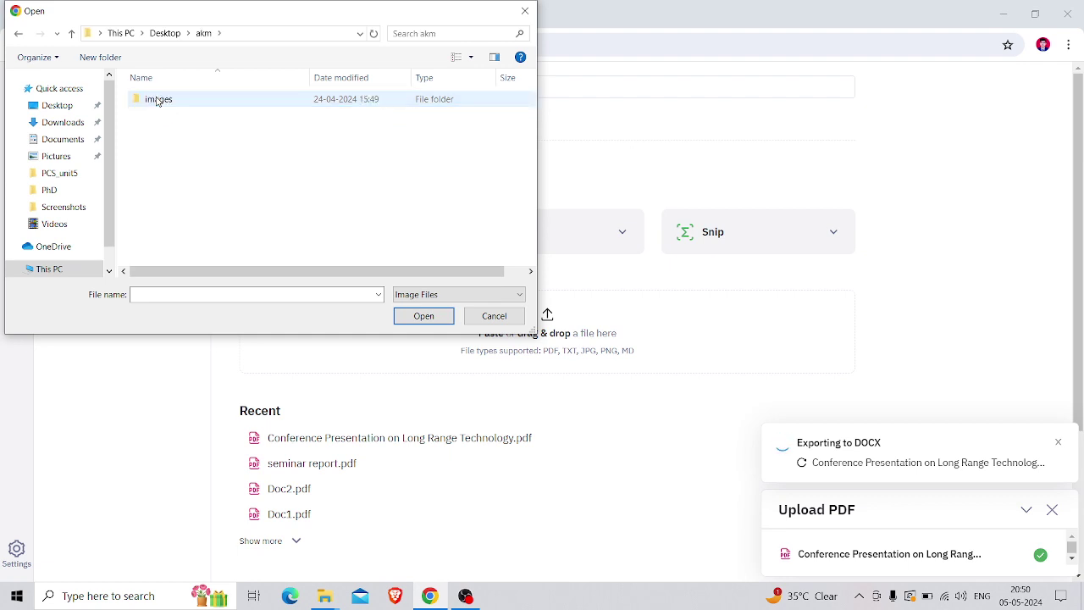
double_click(157, 101)
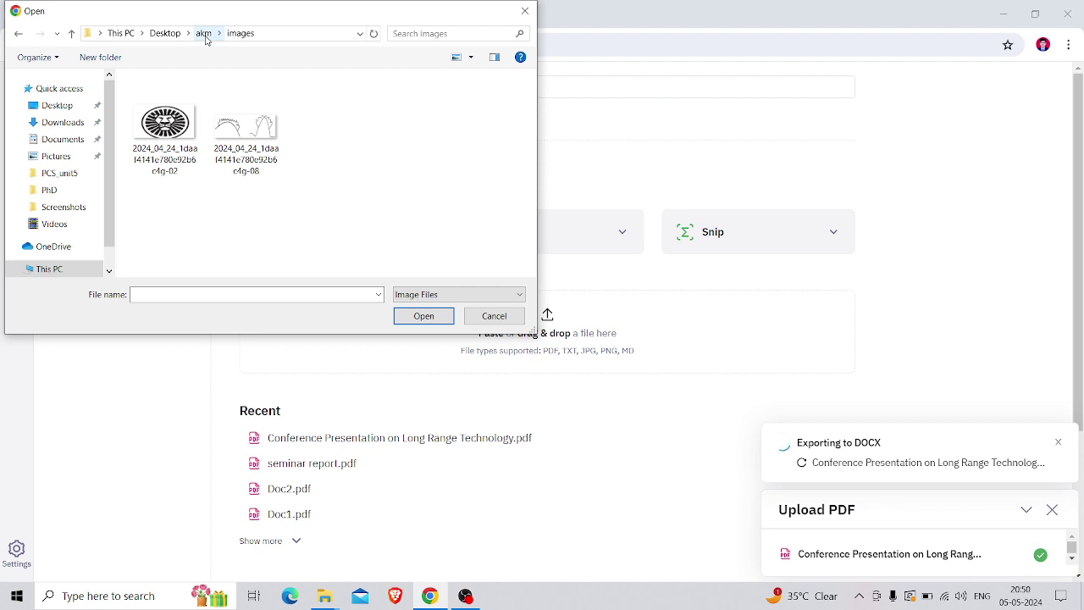
Check the new, WBHF_6.5Mhz and fig folders, then settle on akm's images folder
left_click(204, 34)
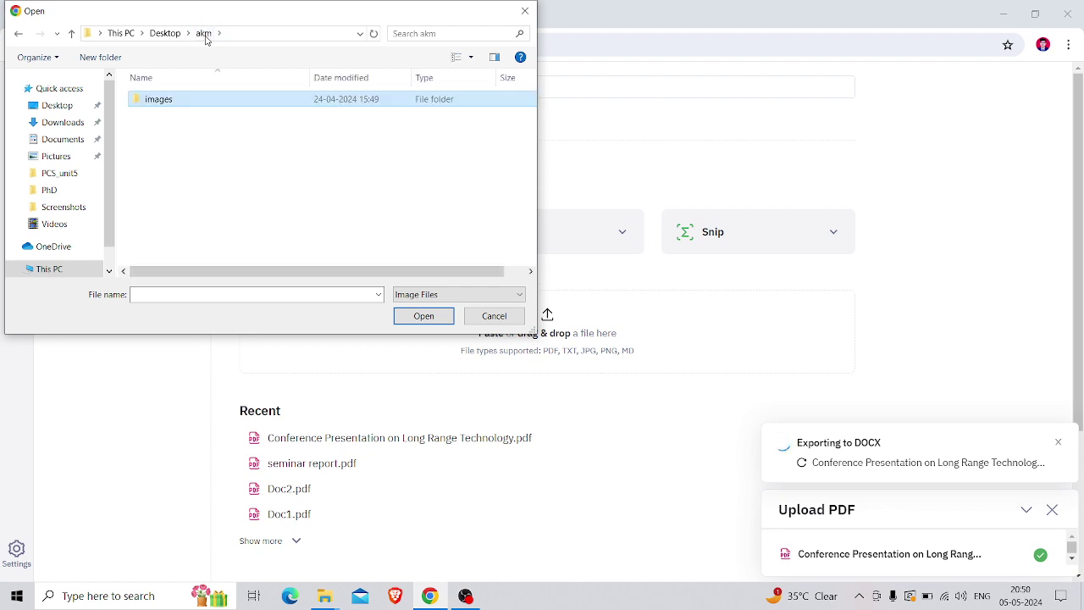
left_click(163, 34)
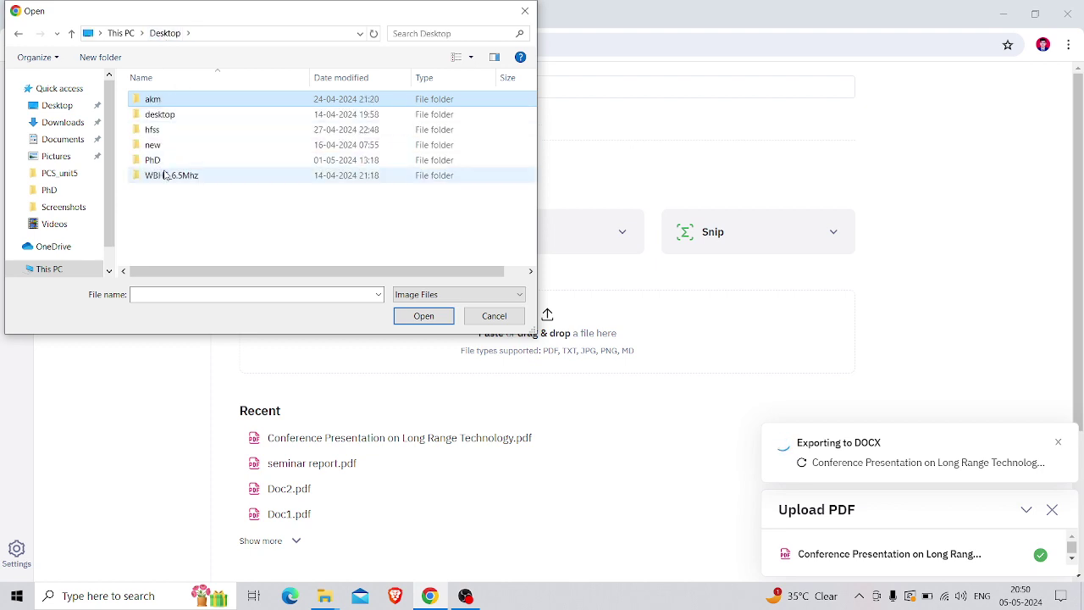
double_click(169, 145)
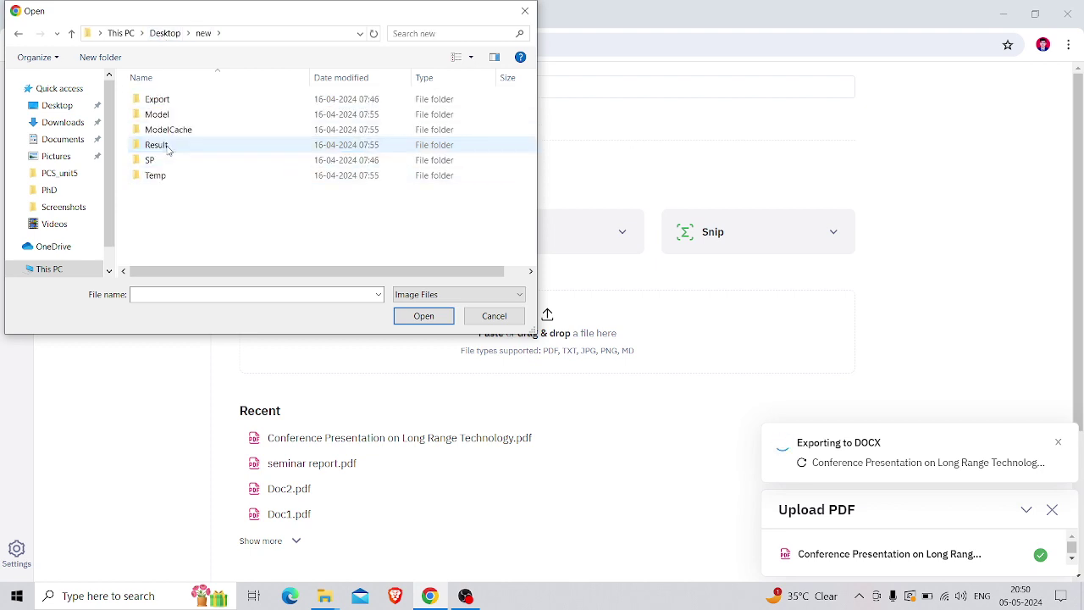
left_click(166, 34)
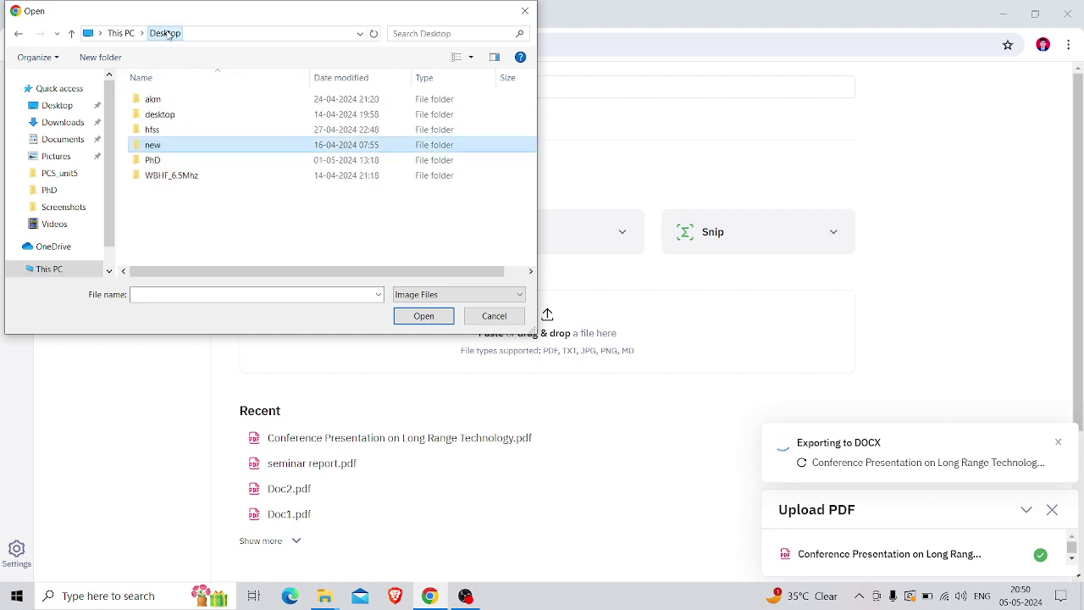
double_click(185, 175)
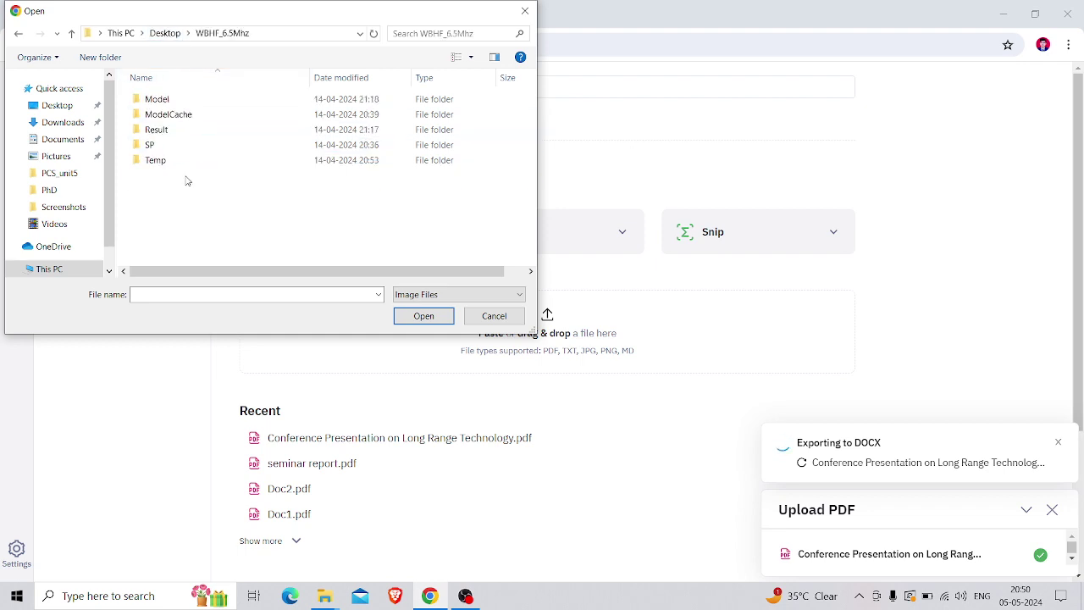
left_click(169, 34)
double_click(157, 114)
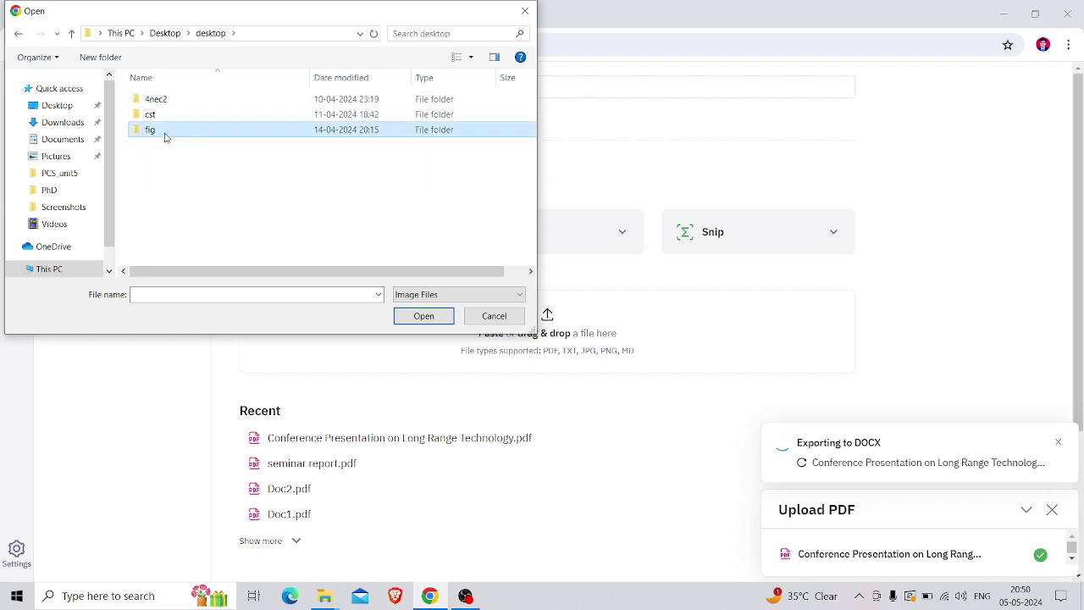
double_click(165, 133)
left_click(169, 34)
double_click(157, 100)
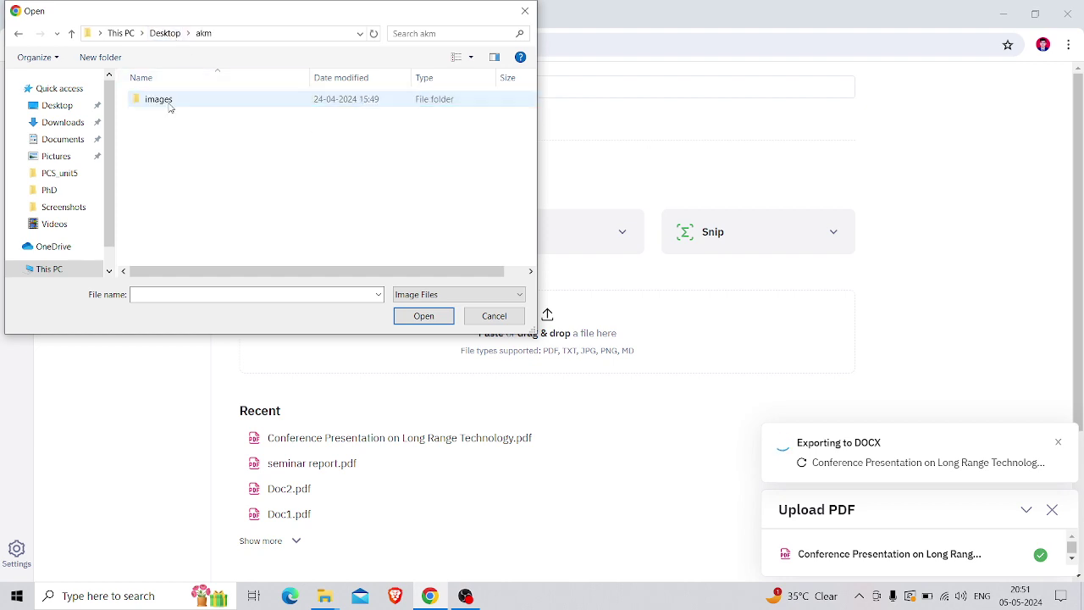
double_click(159, 100)
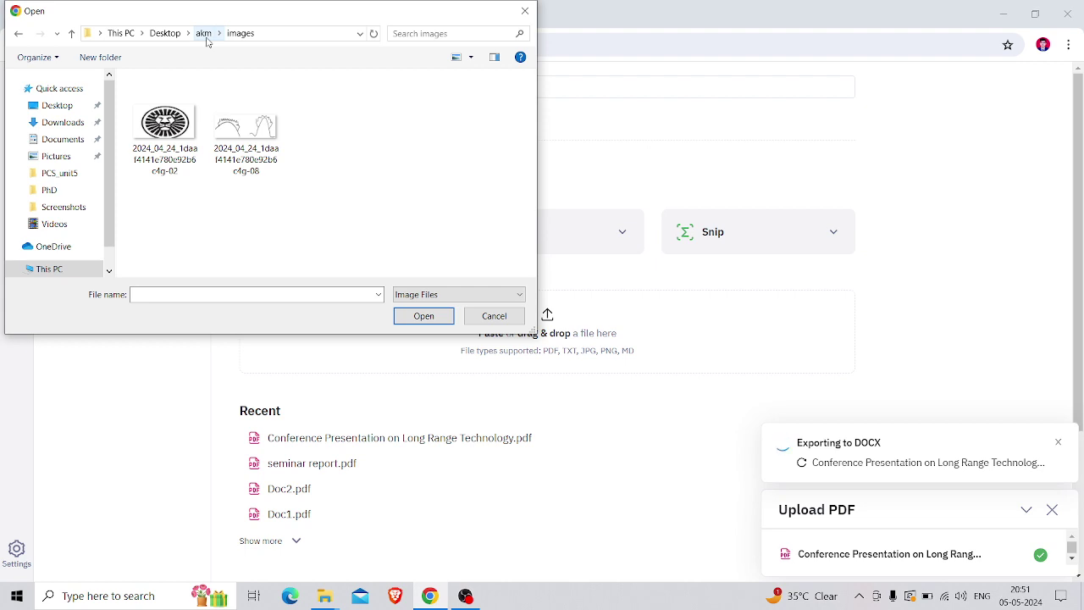
Browse the PCS_unit5, PhD and hfss folders in the image picker, dismissing a location error
left_click(73, 178)
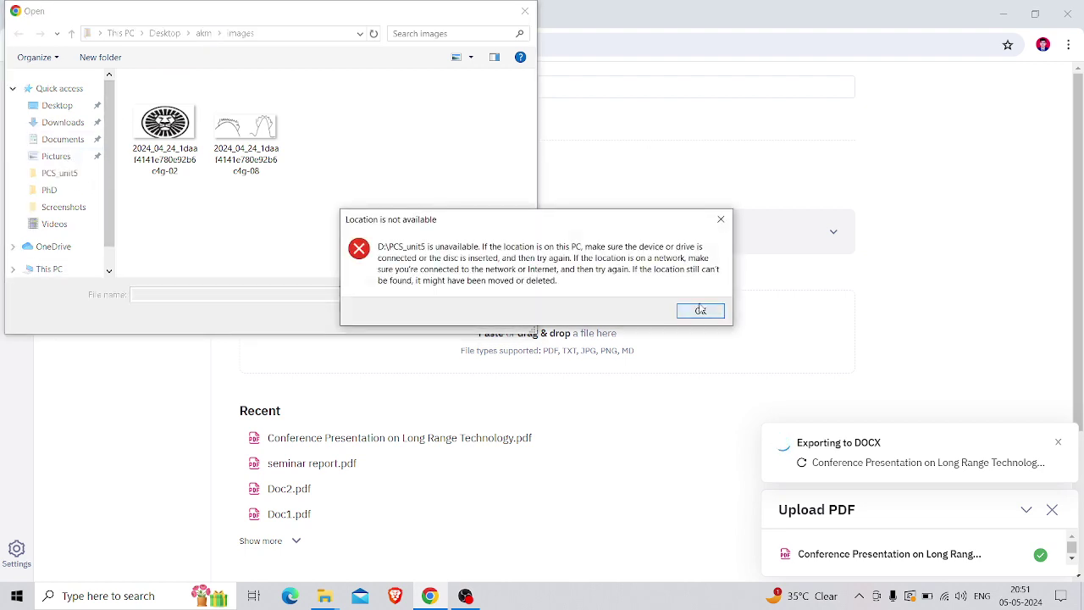
left_click(703, 311)
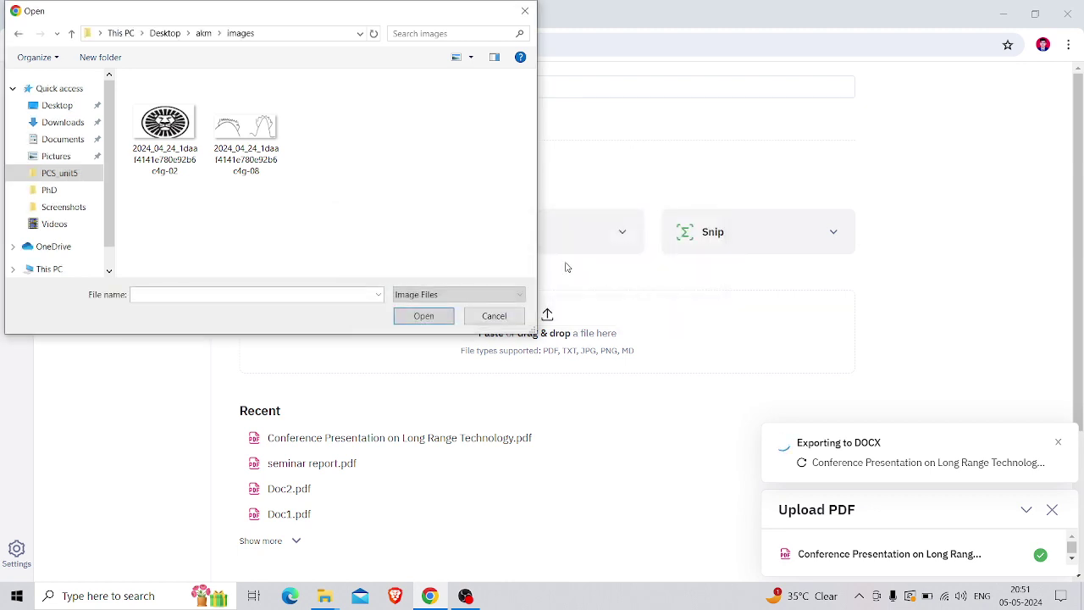
left_click(73, 191)
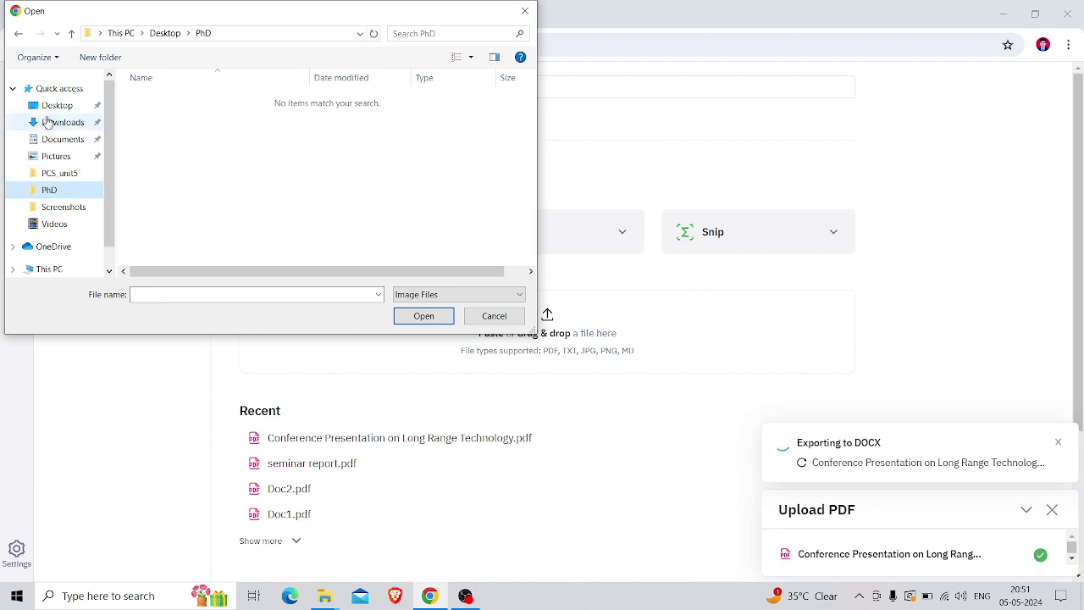
left_click(52, 107)
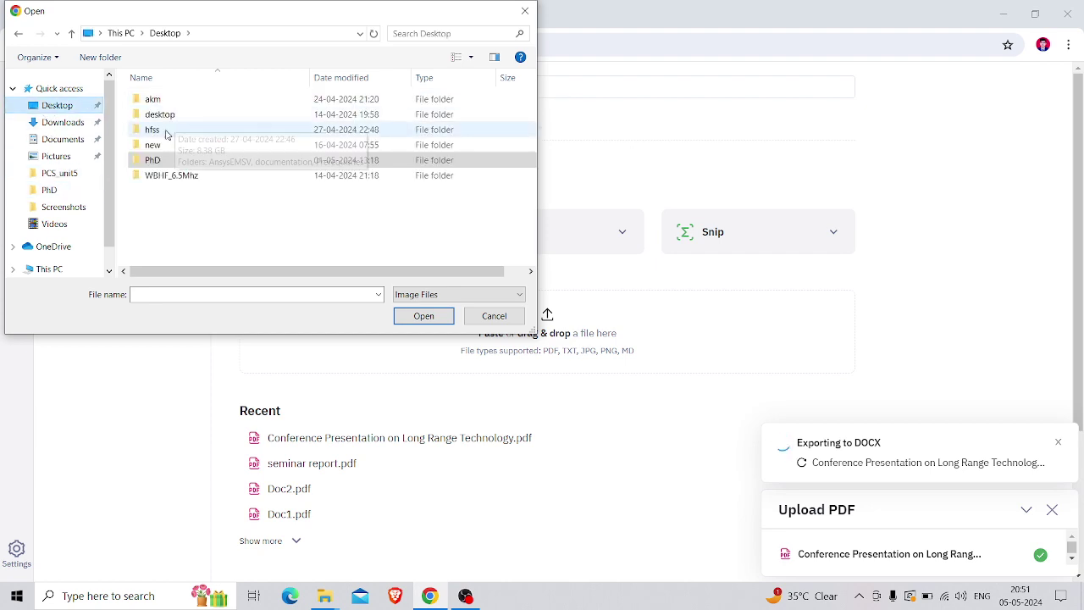
left_click(156, 163)
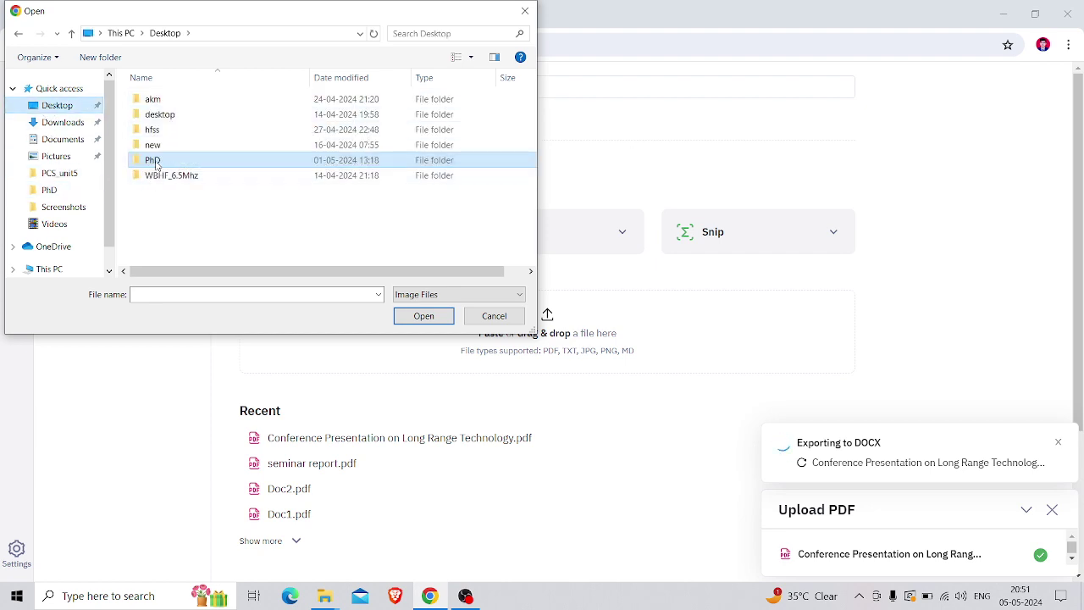
double_click(156, 163)
left_click(165, 33)
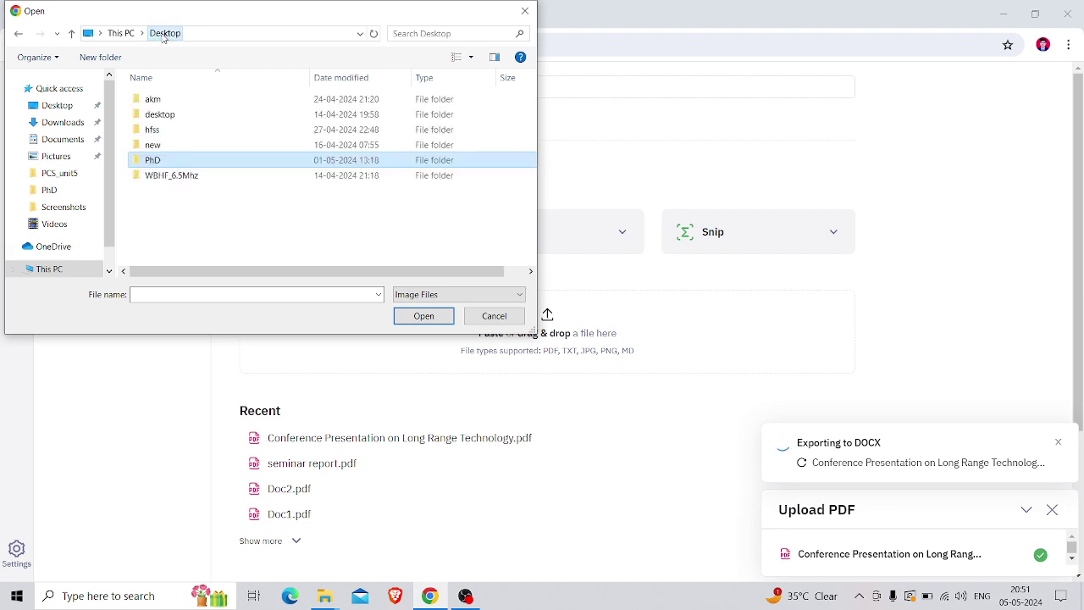
left_click(152, 132)
double_click(153, 133)
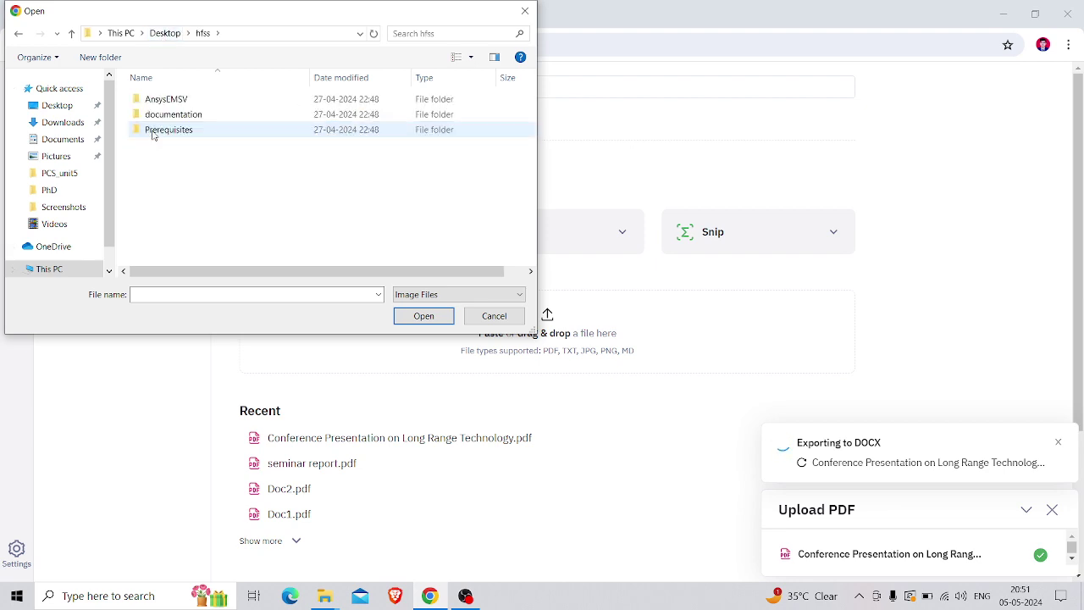
left_click(165, 34)
Look through the inner desktop folder's 4nec2 results, 6.5Mhz_Dipole and cst folders
double_click(154, 115)
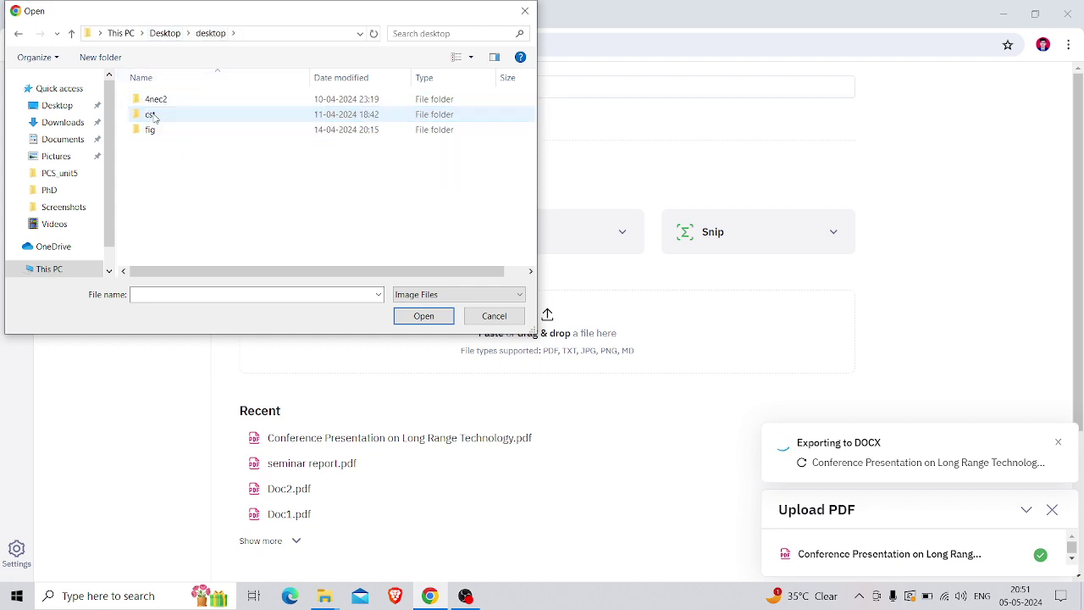
double_click(155, 100)
double_click(157, 100)
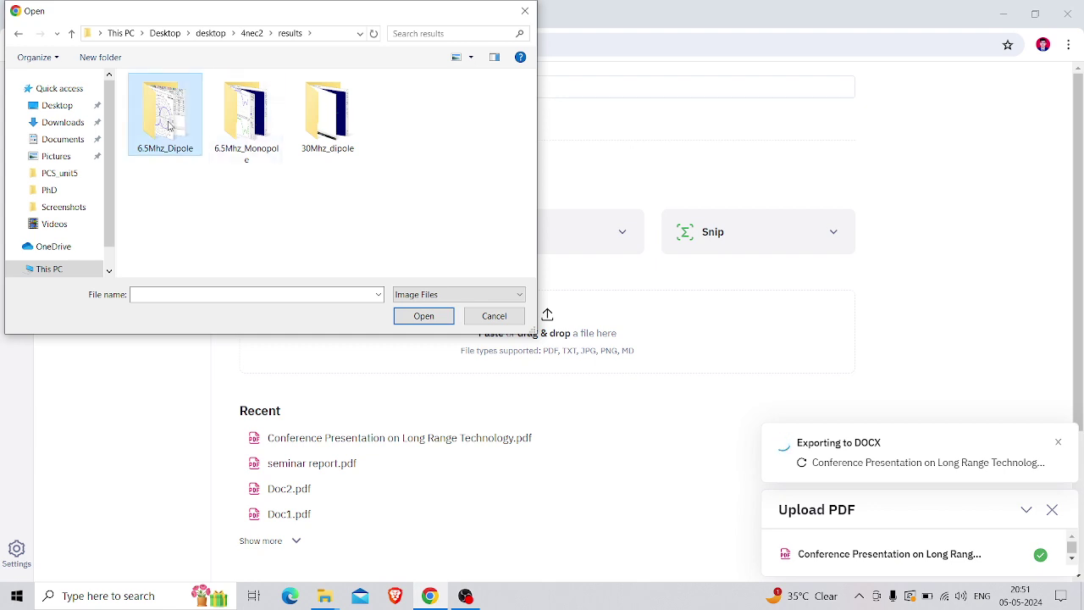
double_click(169, 126)
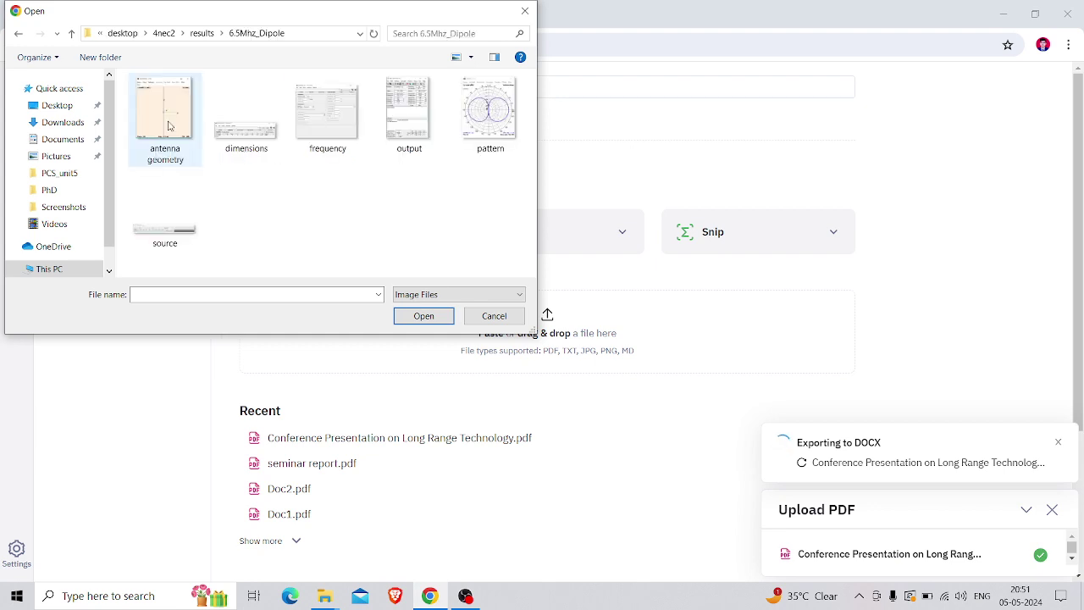
left_click(205, 37)
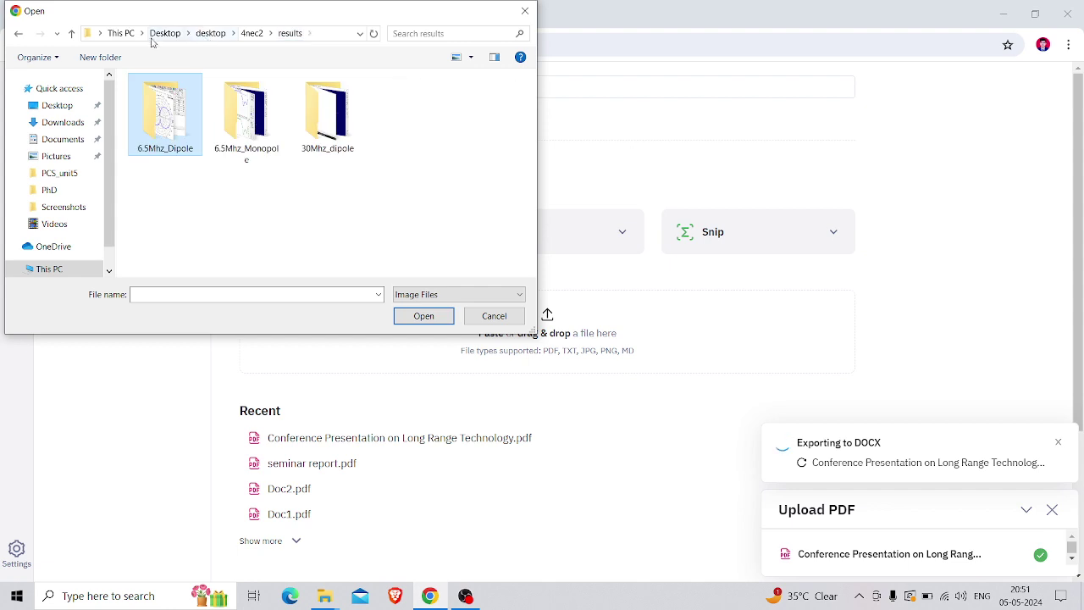
left_click(208, 34)
double_click(188, 115)
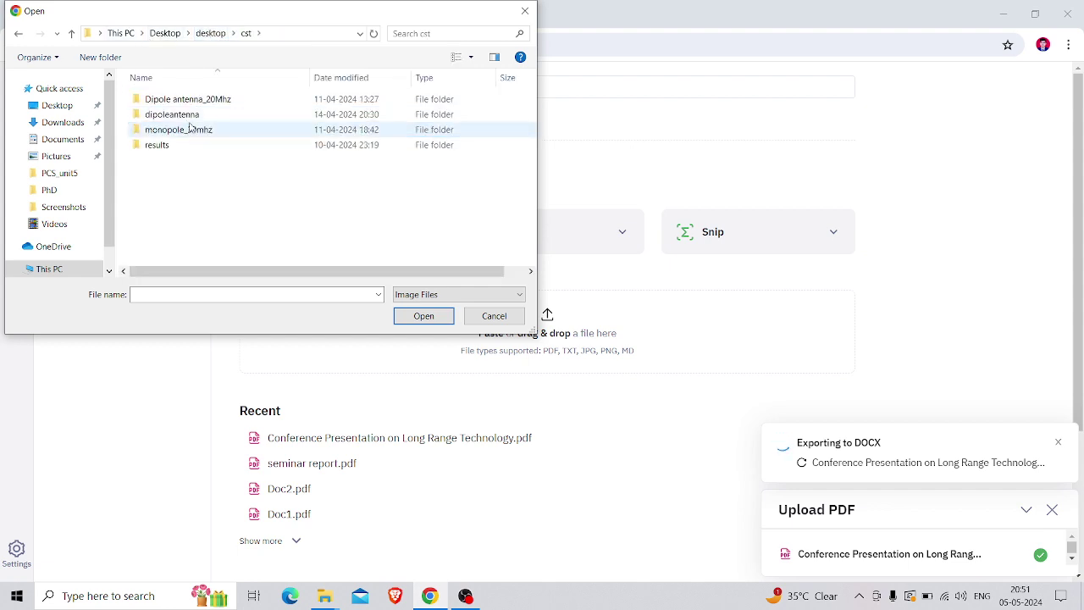
left_click(166, 34)
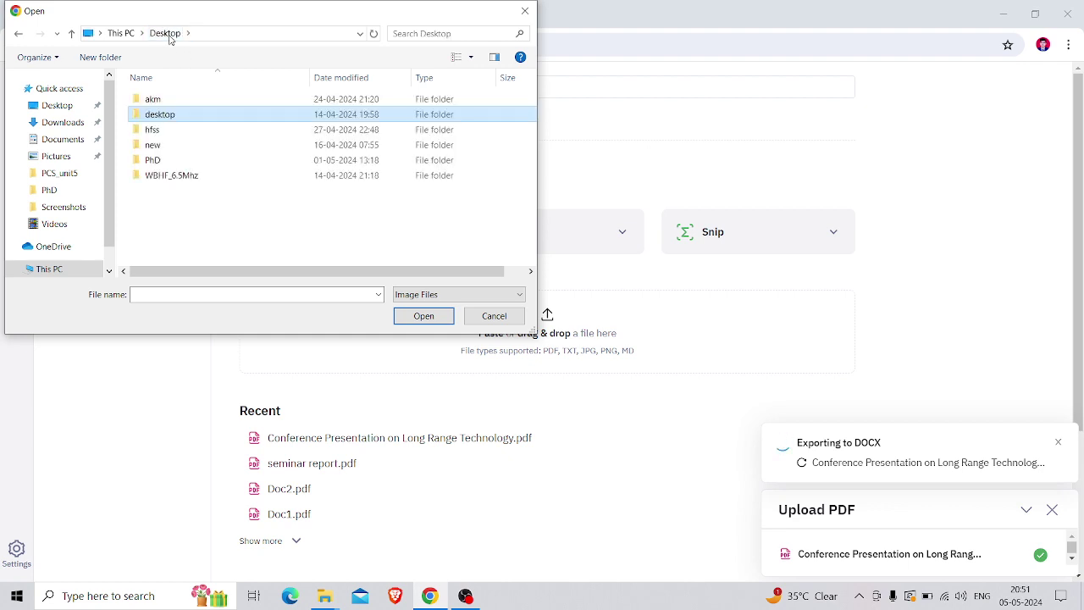
Check the PhD and new folders, then navigate to the akm/images folder
double_click(172, 160)
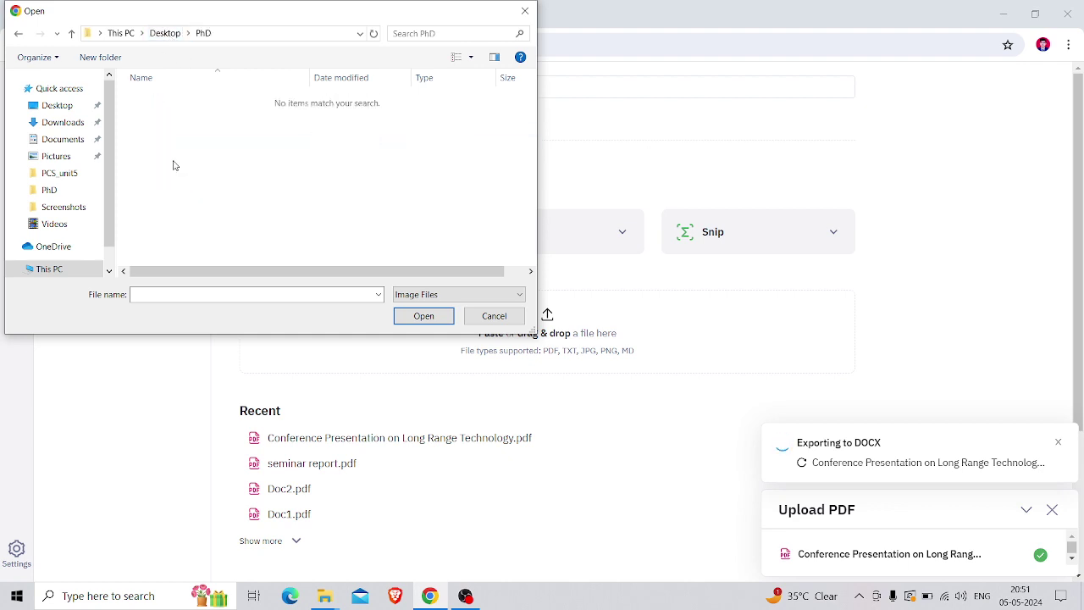
left_click(165, 33)
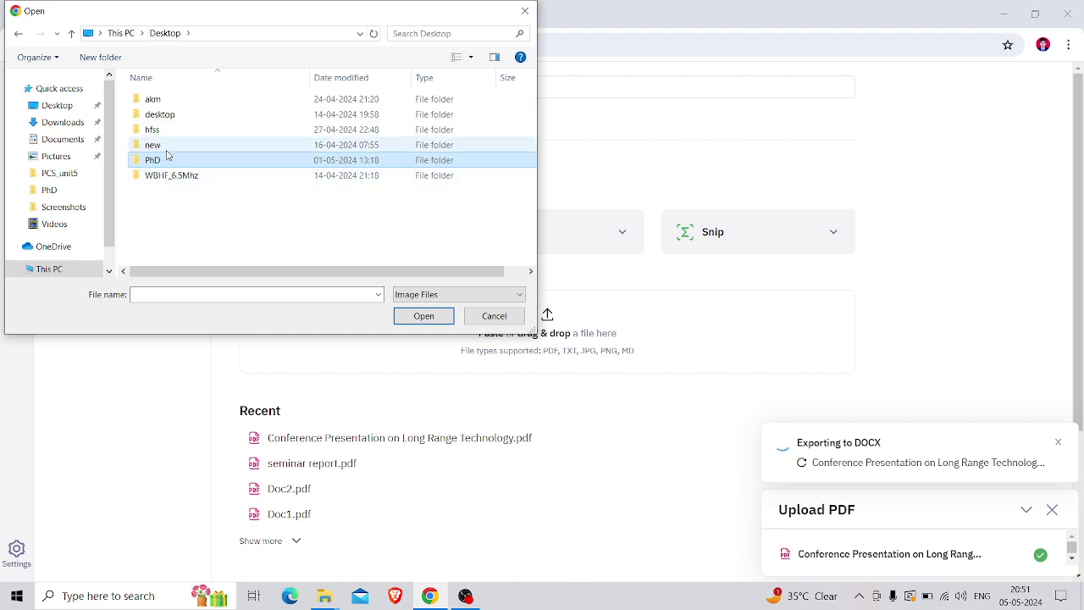
double_click(153, 145)
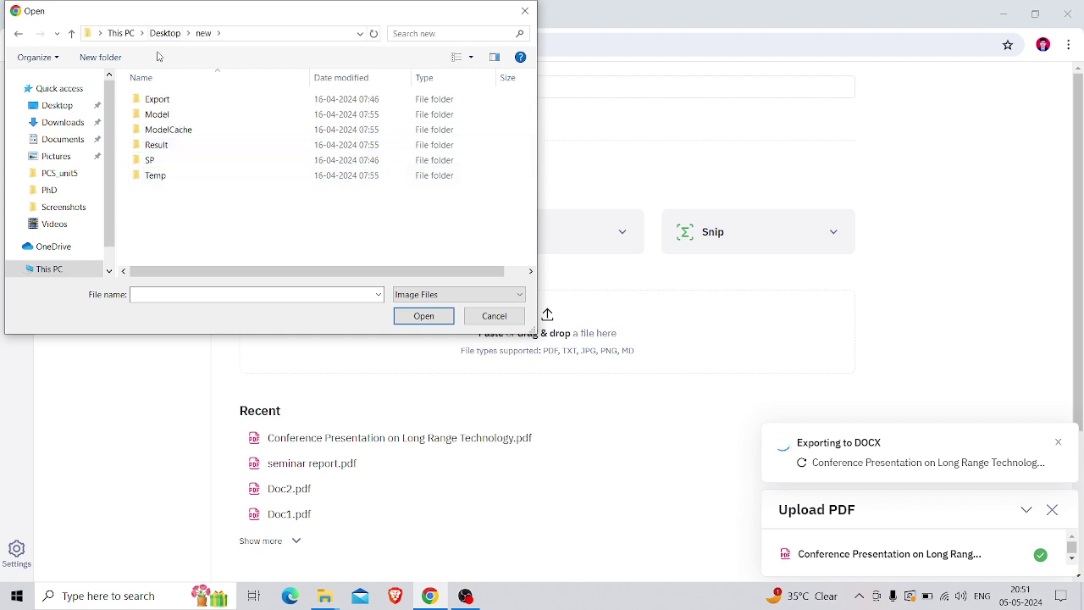
left_click(123, 33)
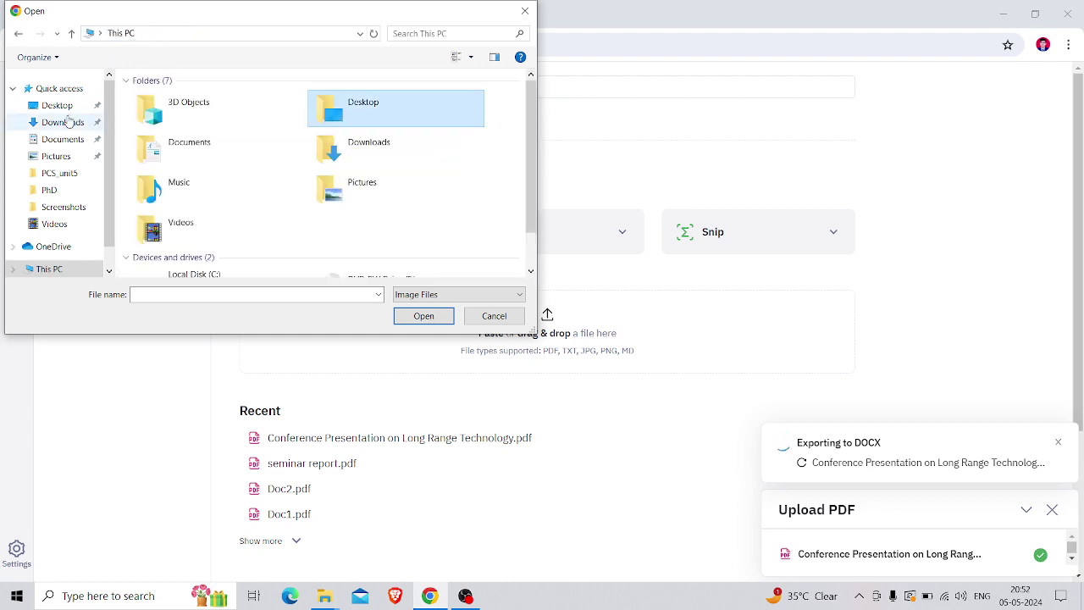
left_click(65, 112)
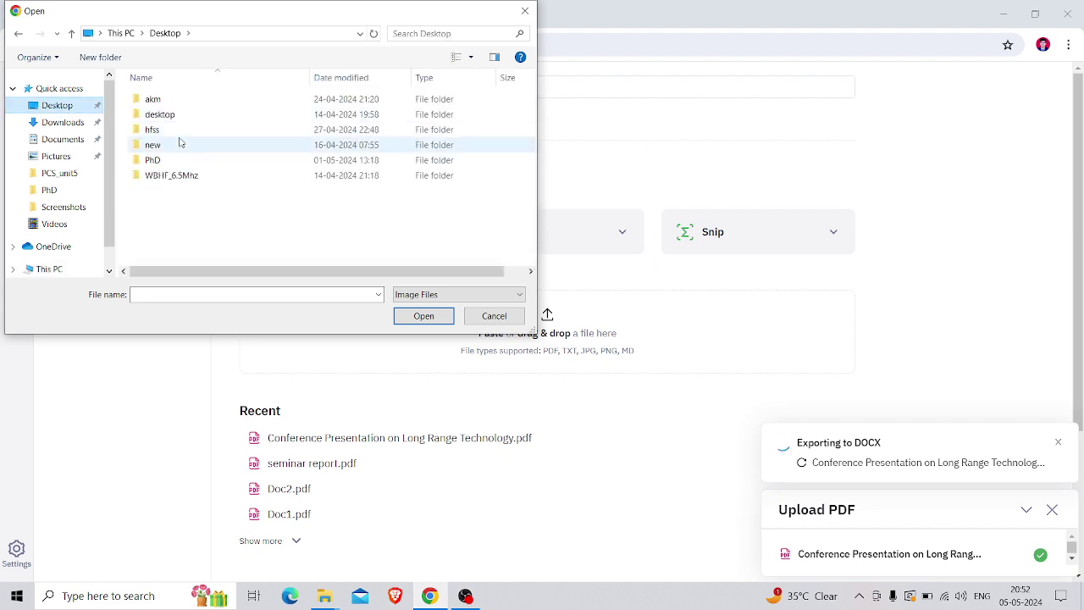
double_click(167, 99)
double_click(167, 99)
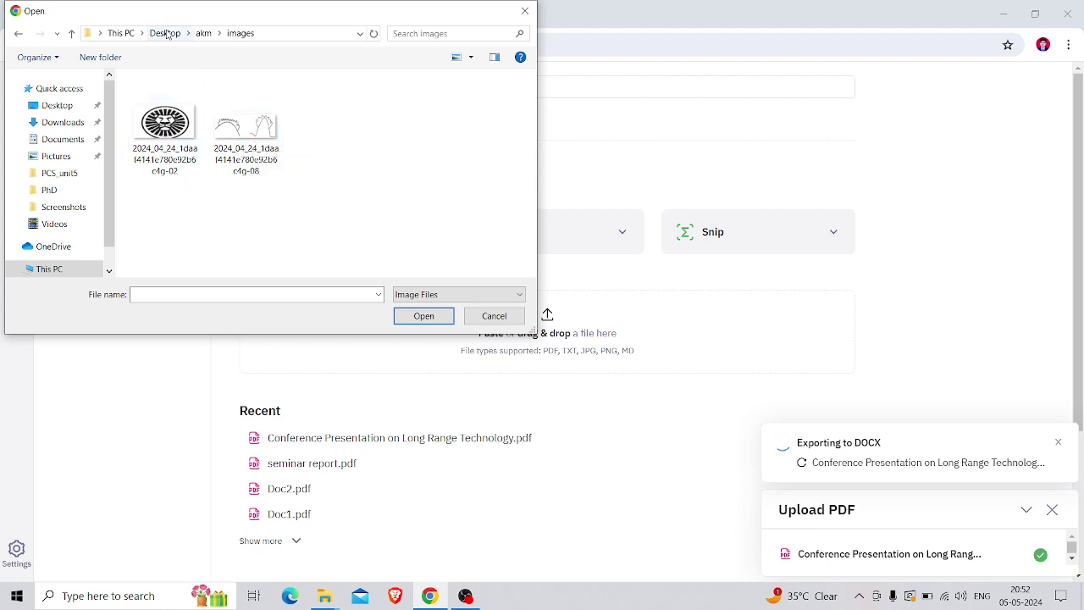
Cancel the file picker, load web.whatsapp.com in a new tab, and return to Snip Web
left_click(495, 315)
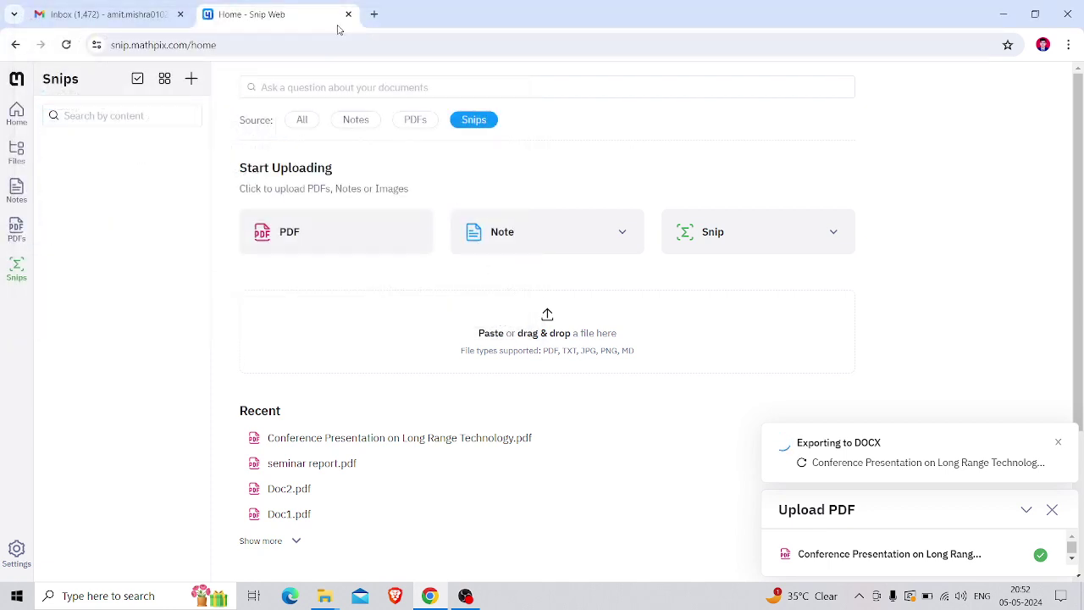
left_click(374, 14)
type("we")
key("Return")
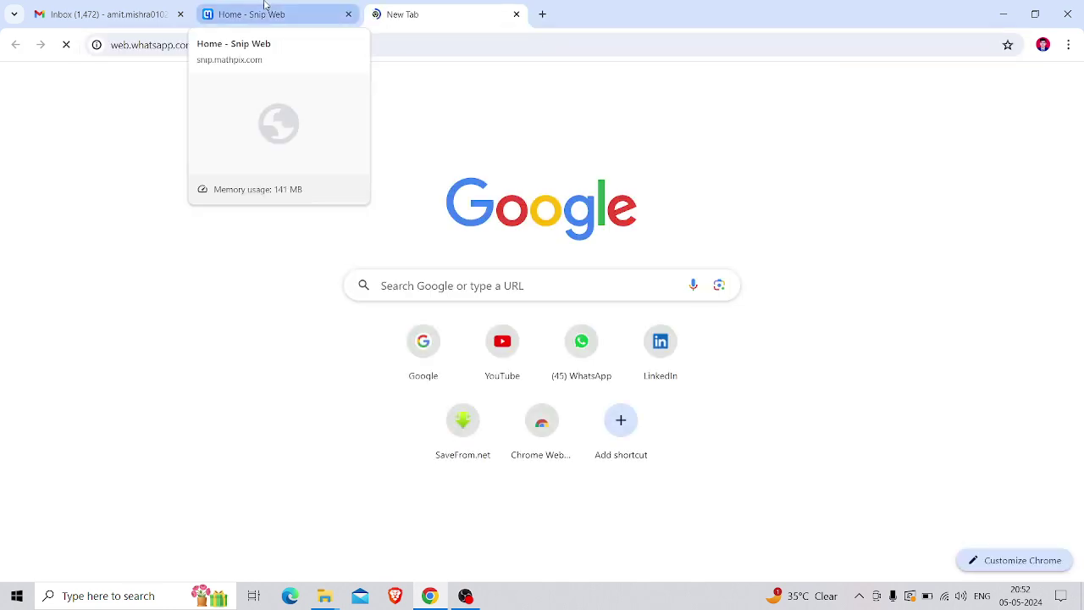
left_click(265, 7)
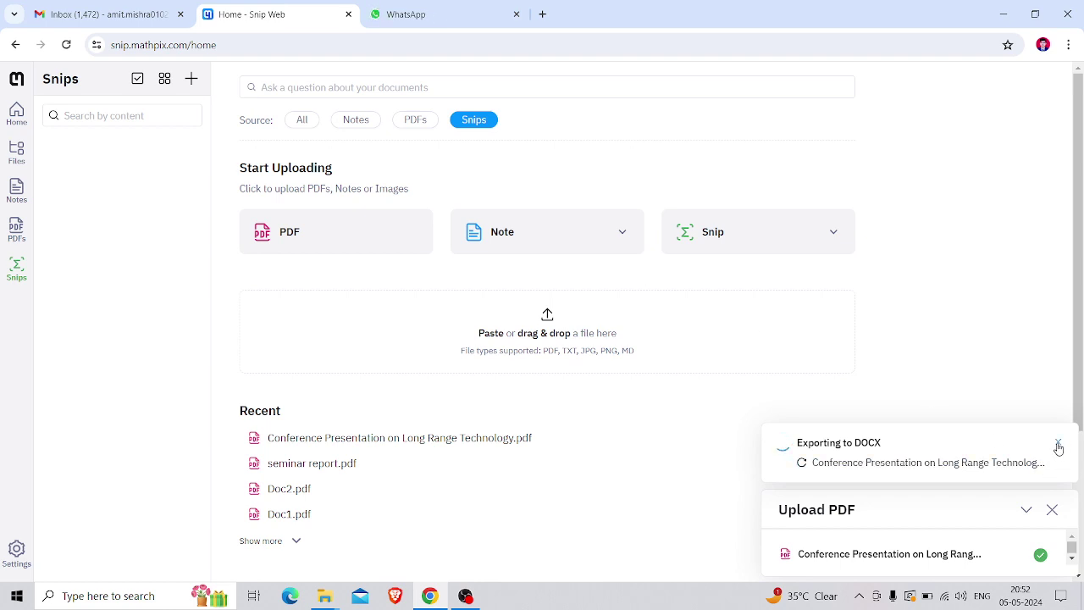
Sign out of Mathpix from Settings and log back in with the saved email and password
left_click(16, 553)
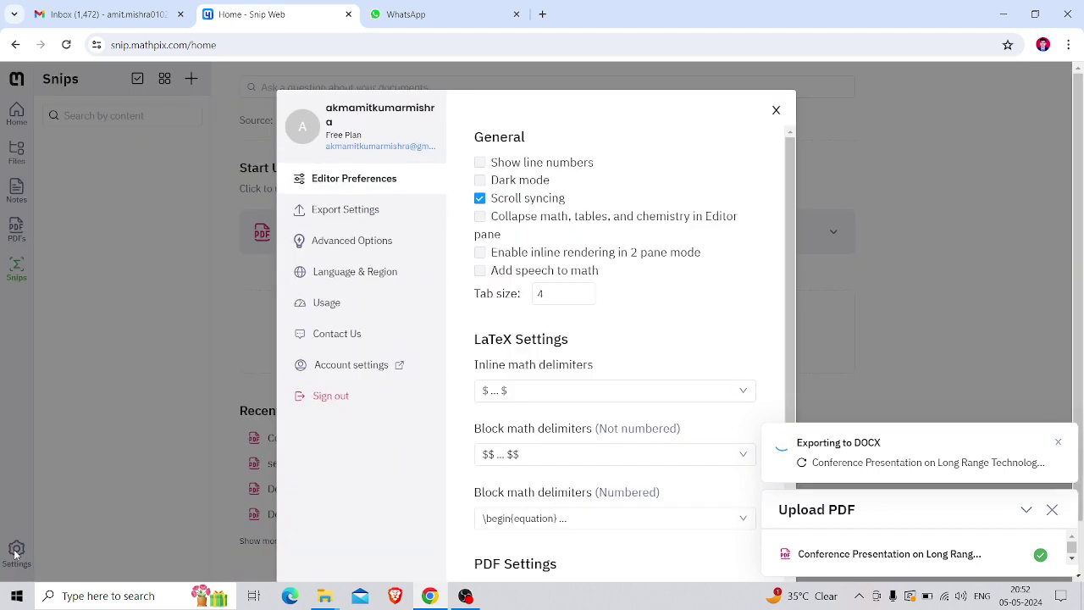
left_click(332, 397)
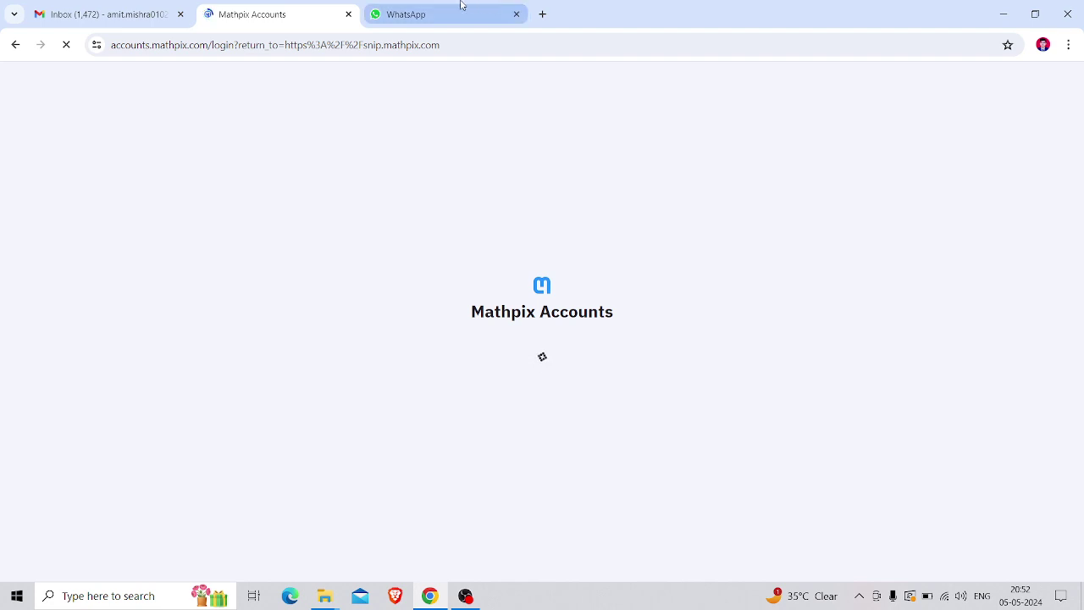
left_click(489, 236)
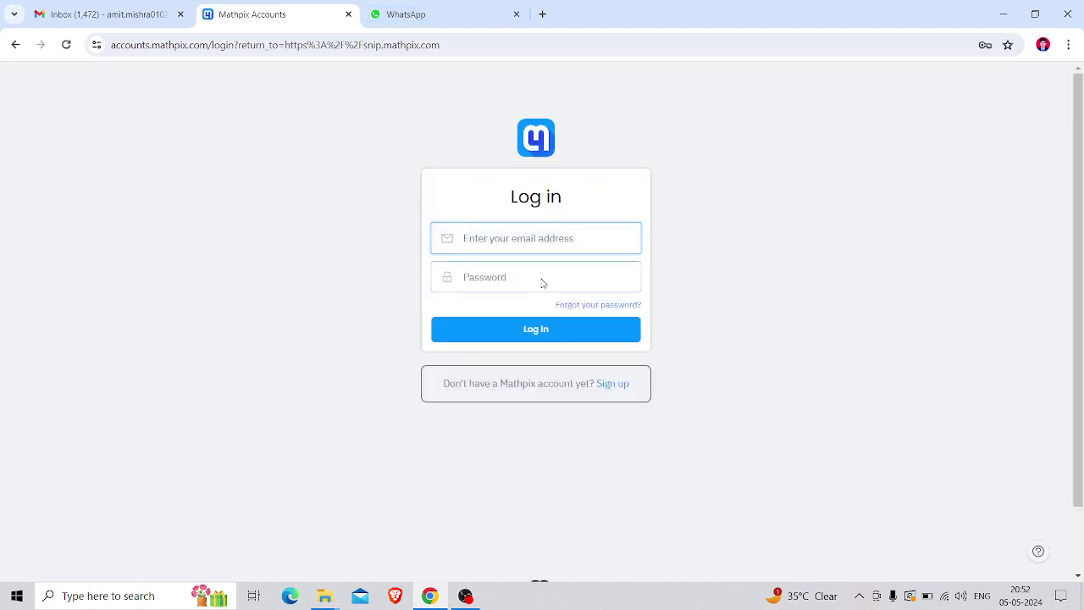
left_click(532, 240)
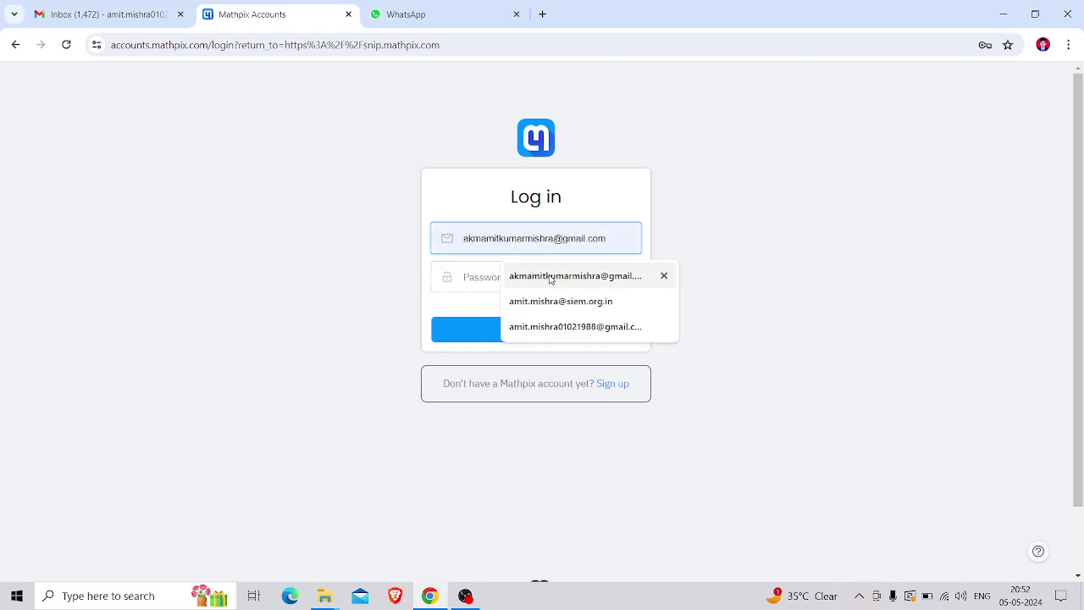
left_click(551, 277)
left_click(539, 282)
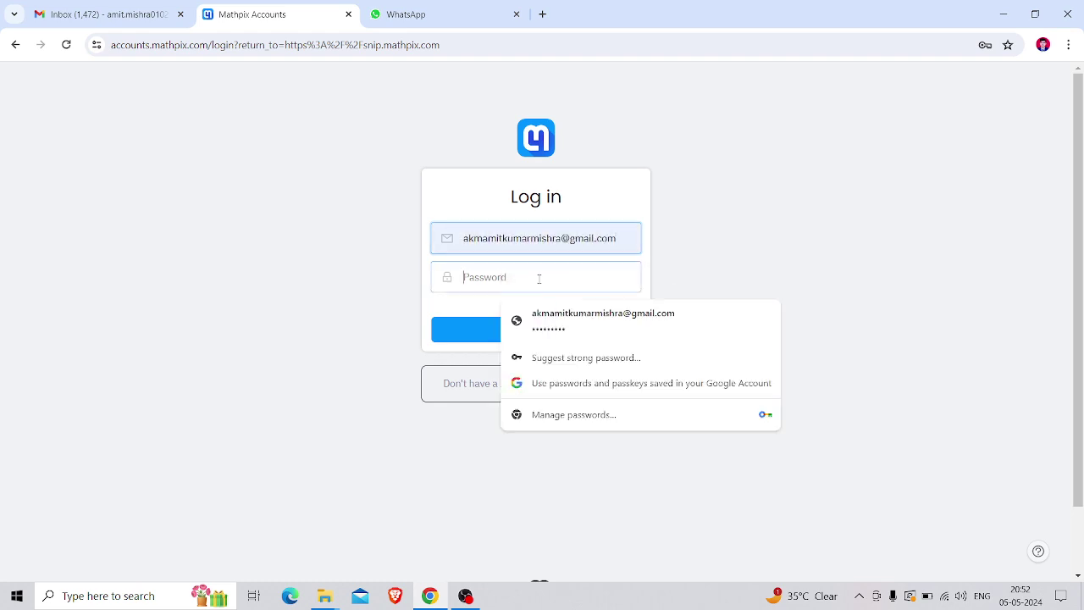
left_click(546, 328)
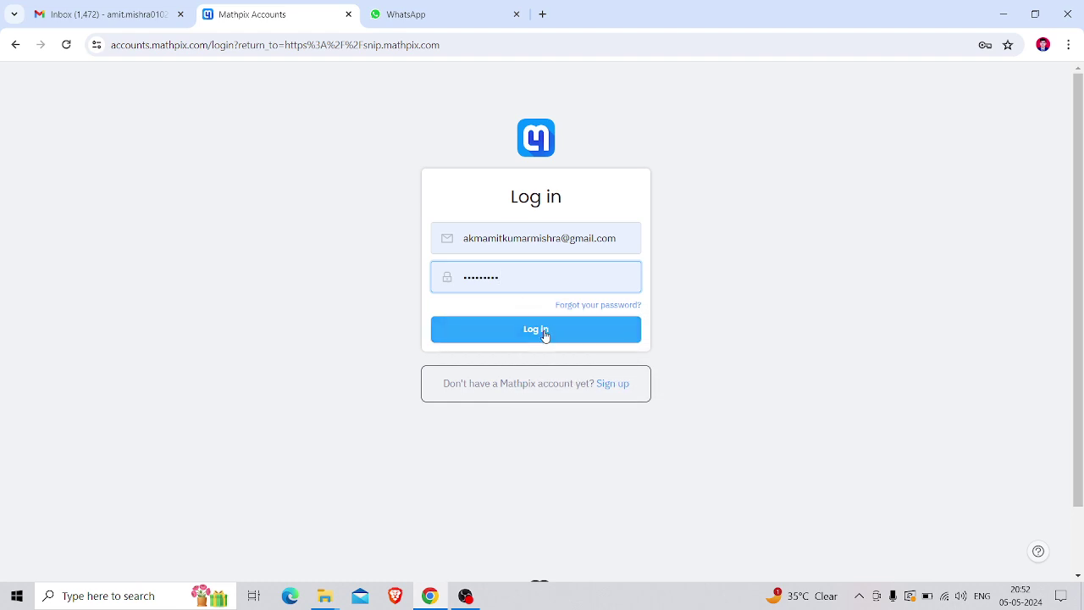
left_click(545, 329)
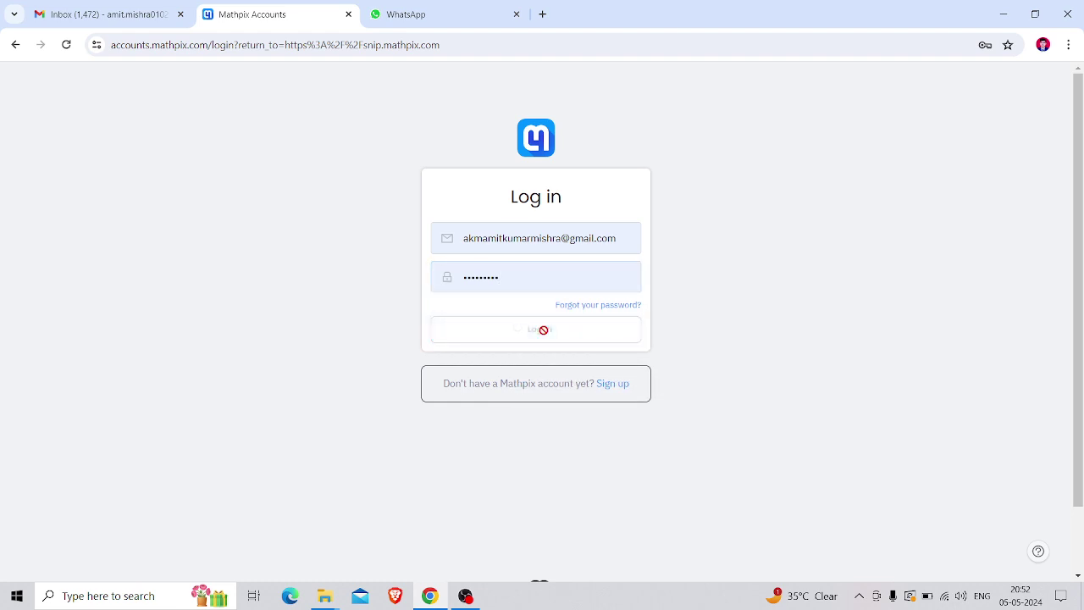
Glance at WhatsApp and Snip tabs, then open Gmail's Sent folder
left_click(417, 17)
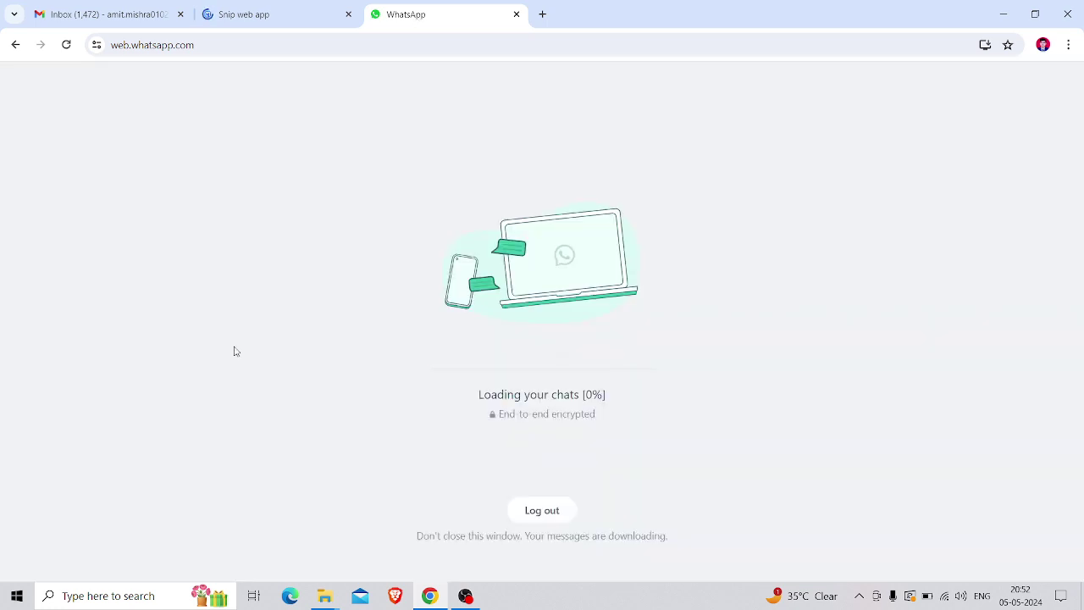
left_click(247, 12)
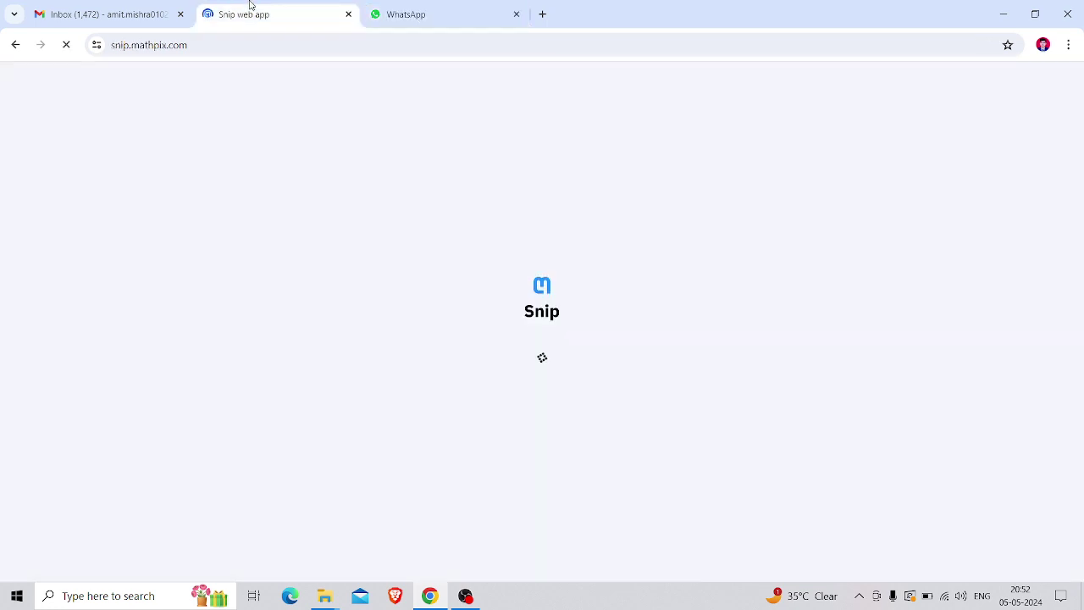
left_click(123, 7)
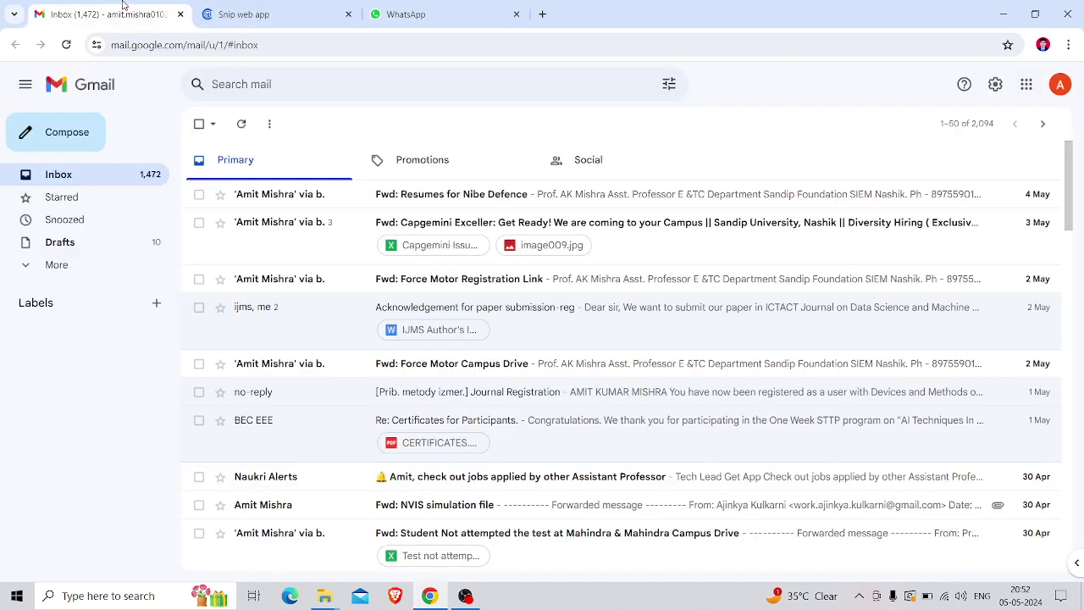
left_click(49, 268)
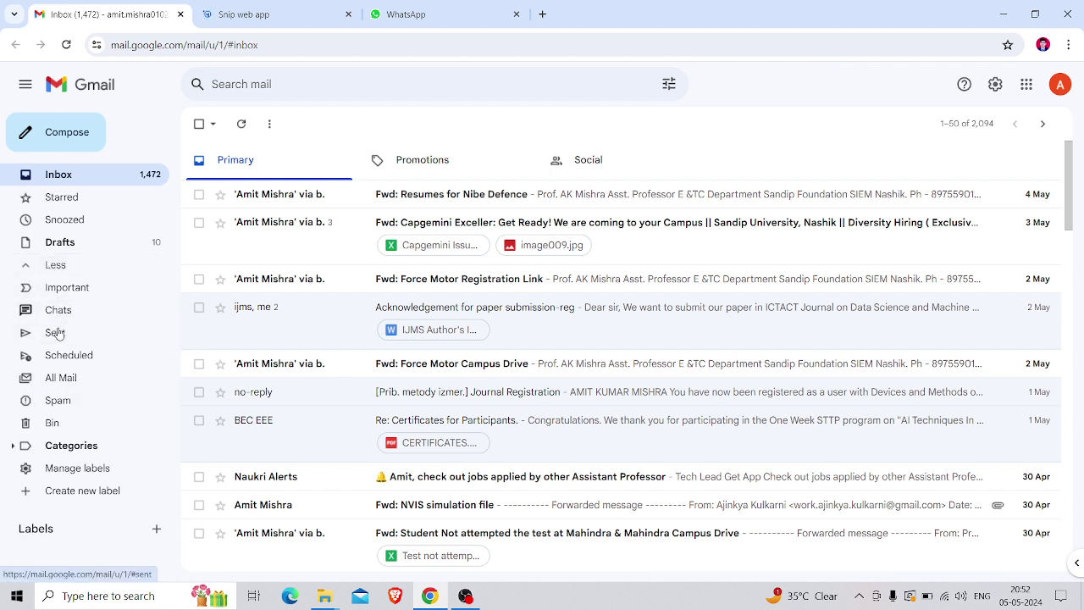
left_click(57, 335)
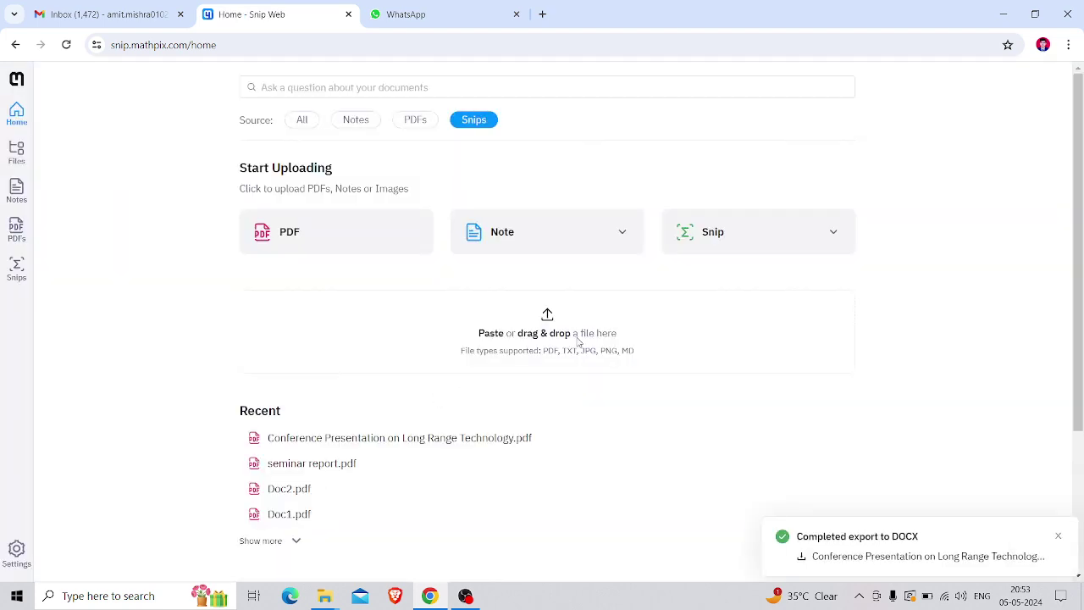
Download the conference presentation DOCX and open it in Word with editing enabled
left_click(838, 555)
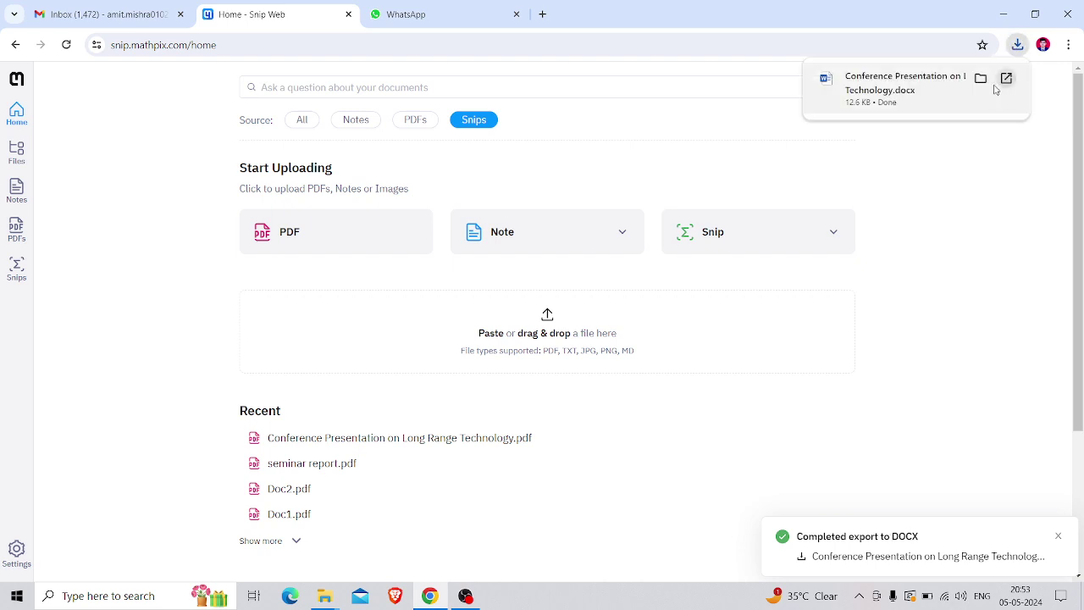
left_click(930, 89)
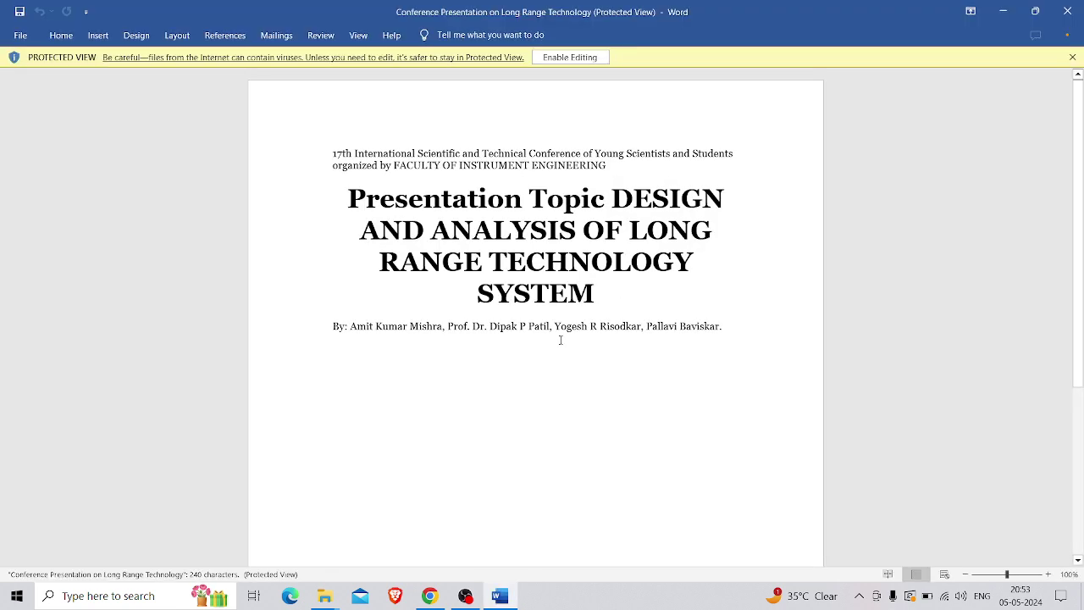
left_click(571, 57)
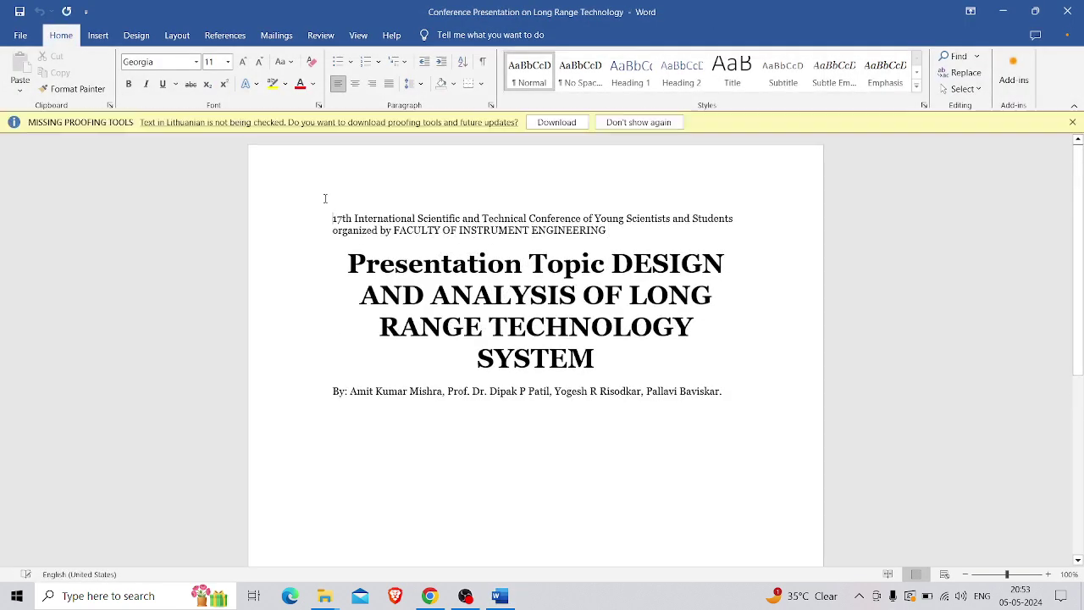
Delete the word 'Topic' from the title, then close Word without saving
left_click_drag(332, 219, 741, 445)
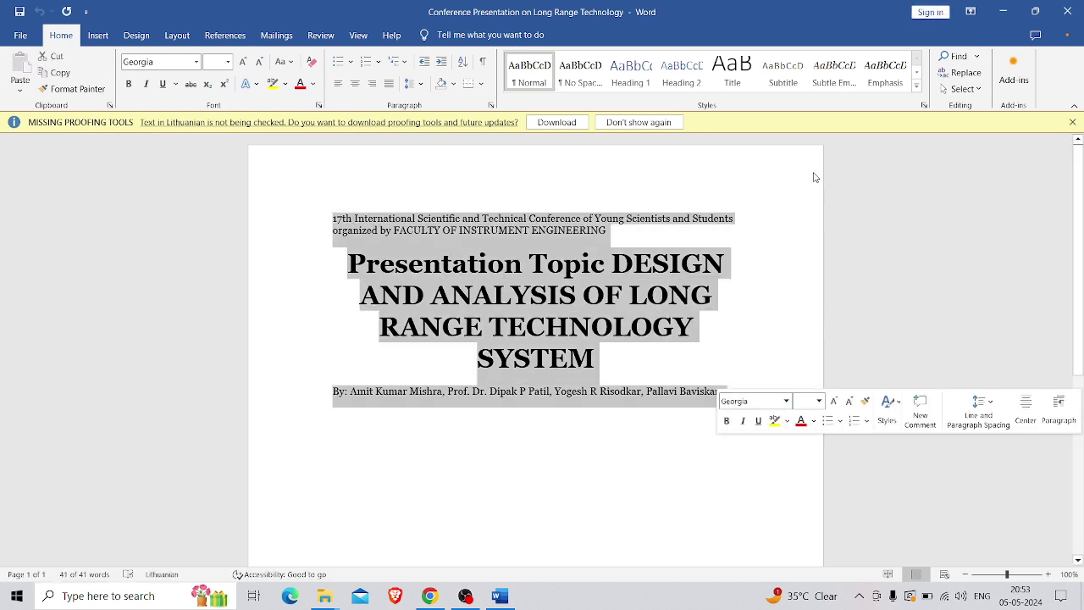
left_click(719, 323)
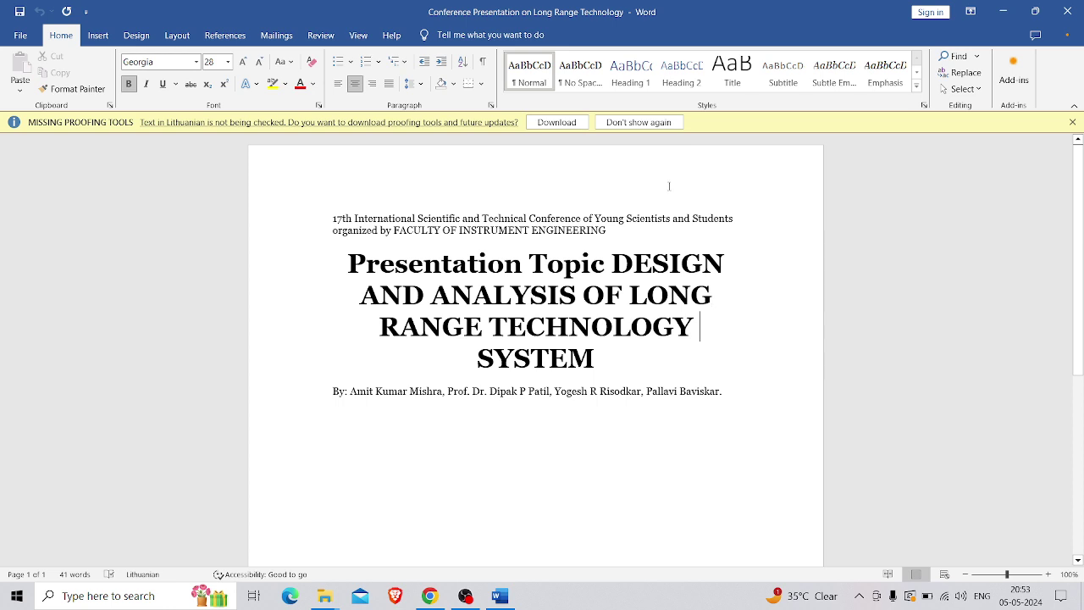
double_click(577, 273)
key("BackSpace")
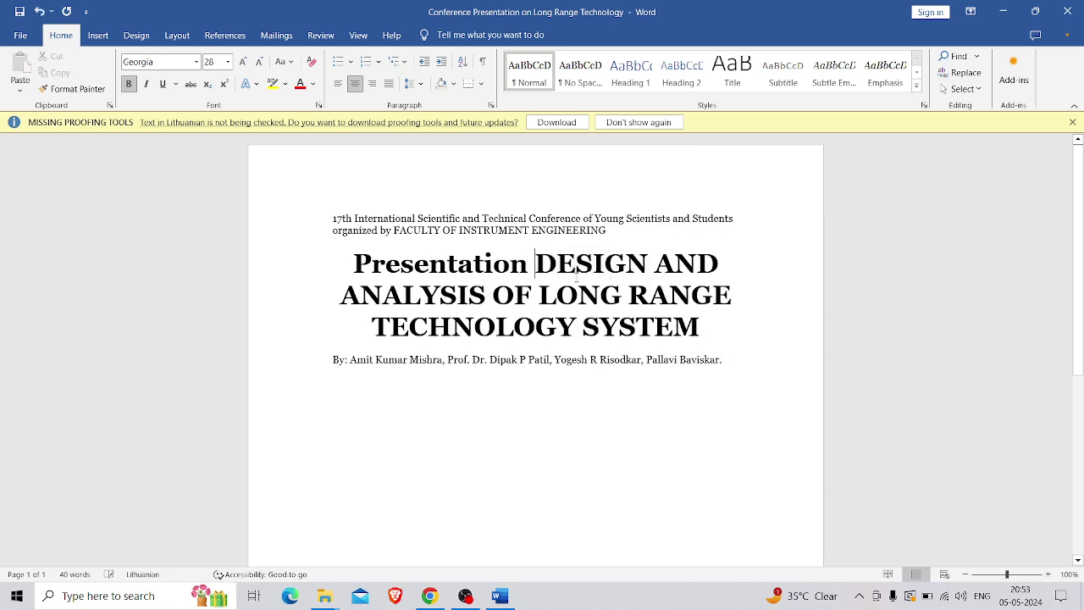
left_click(1068, 12)
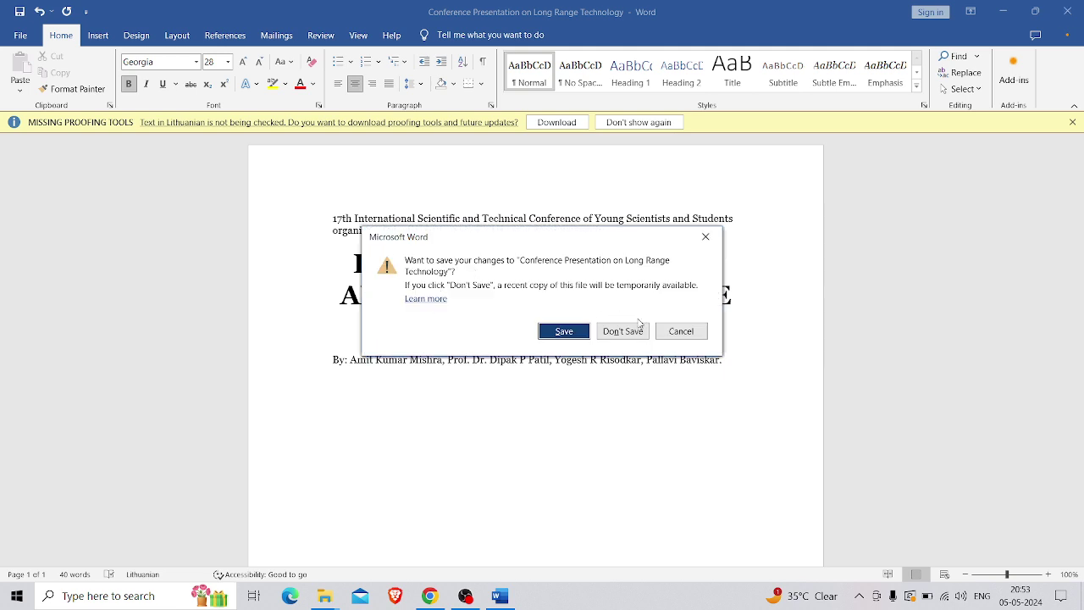
left_click(623, 331)
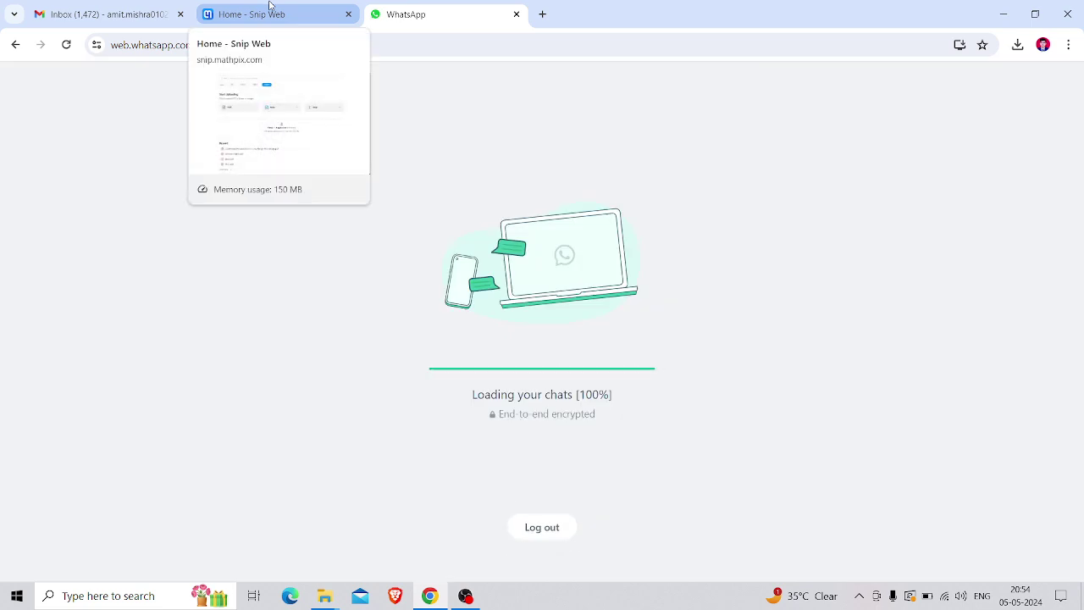
Switch over to the Snip Web home page while WhatsApp Web stays open
left_click(270, 6)
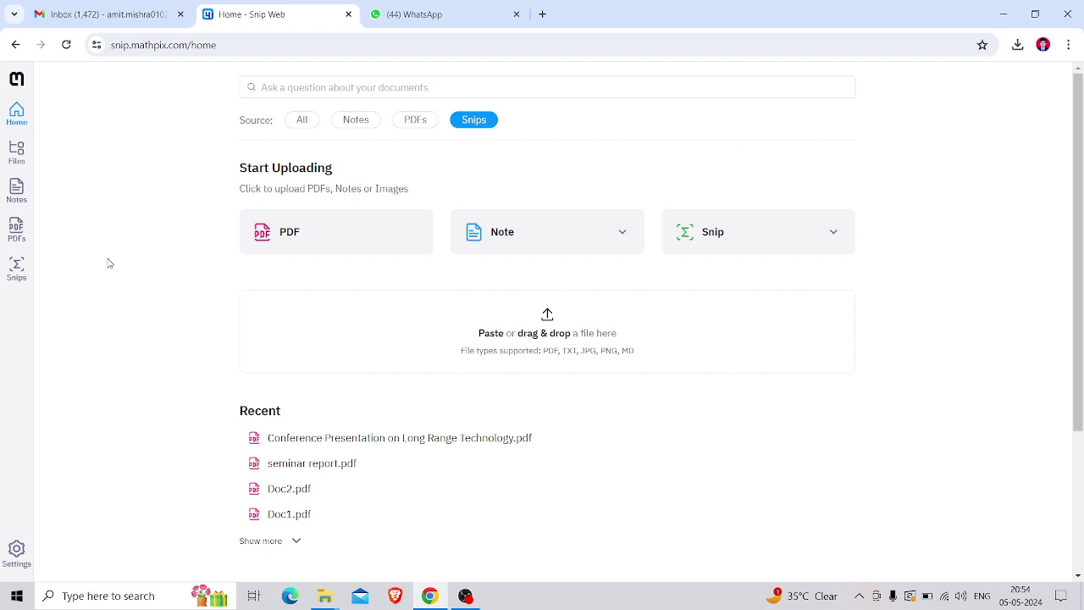
Search WhatsApp chats for 'amit' and scroll through the message-to-self chat
left_click(434, 15)
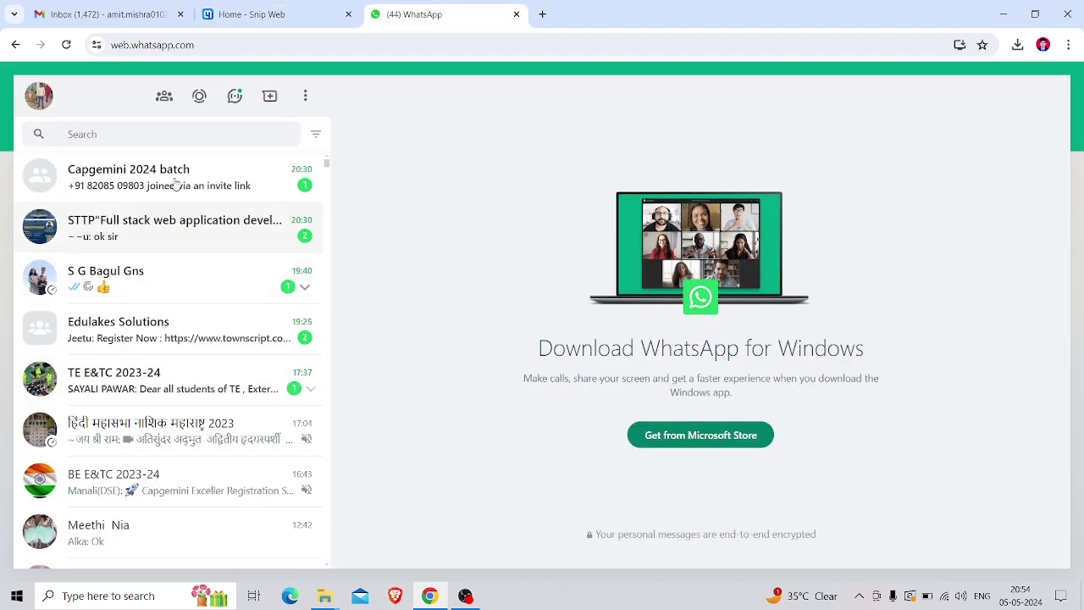
left_click(188, 129)
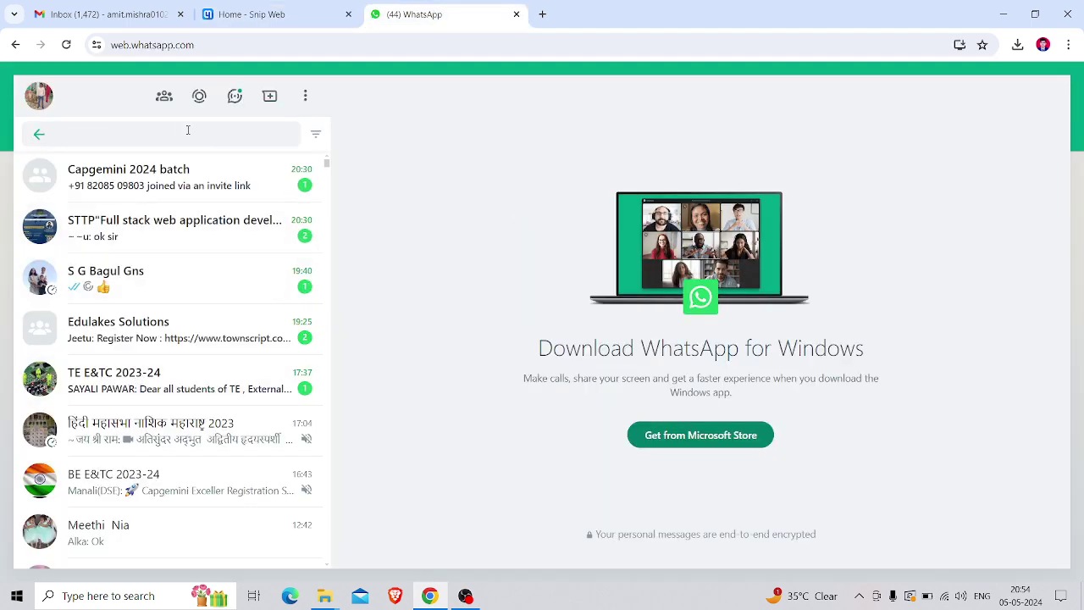
type("amit")
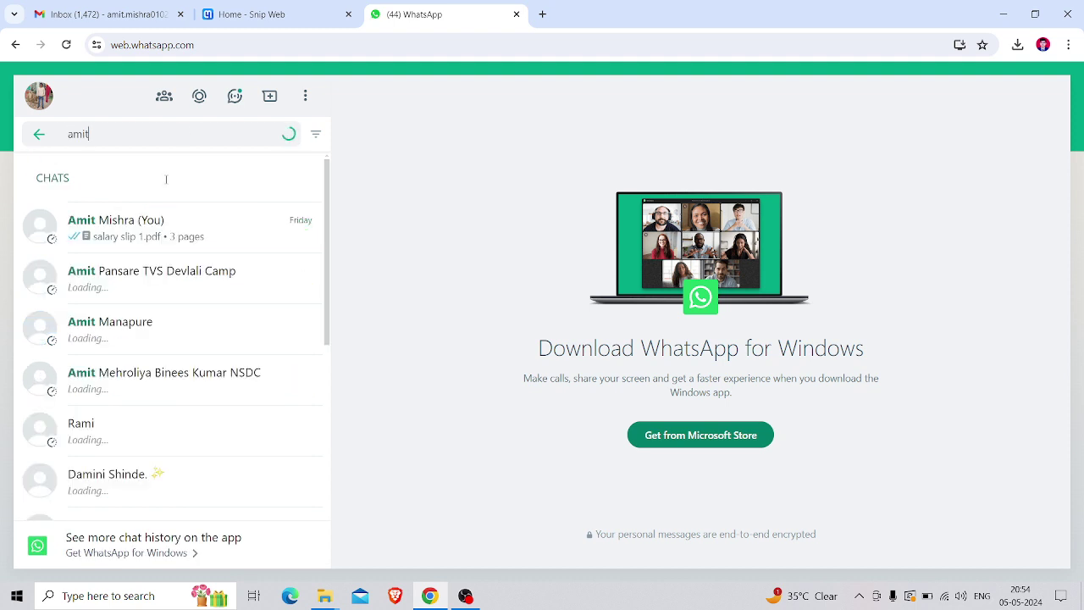
left_click(169, 230)
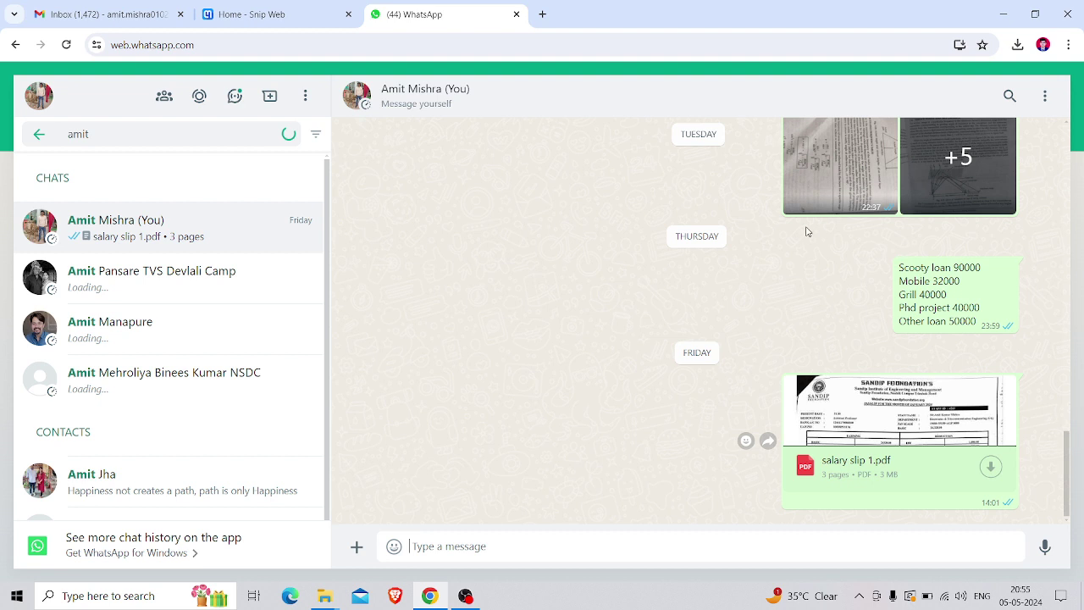
scroll(808, 231, "up", 5)
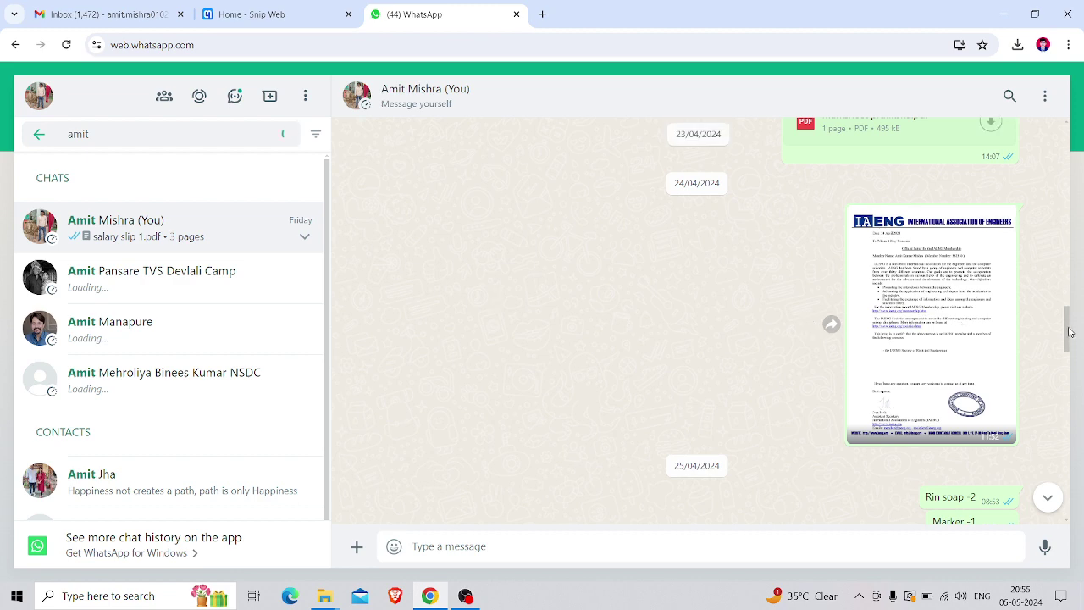
left_click_drag(1069, 332, 1063, 472)
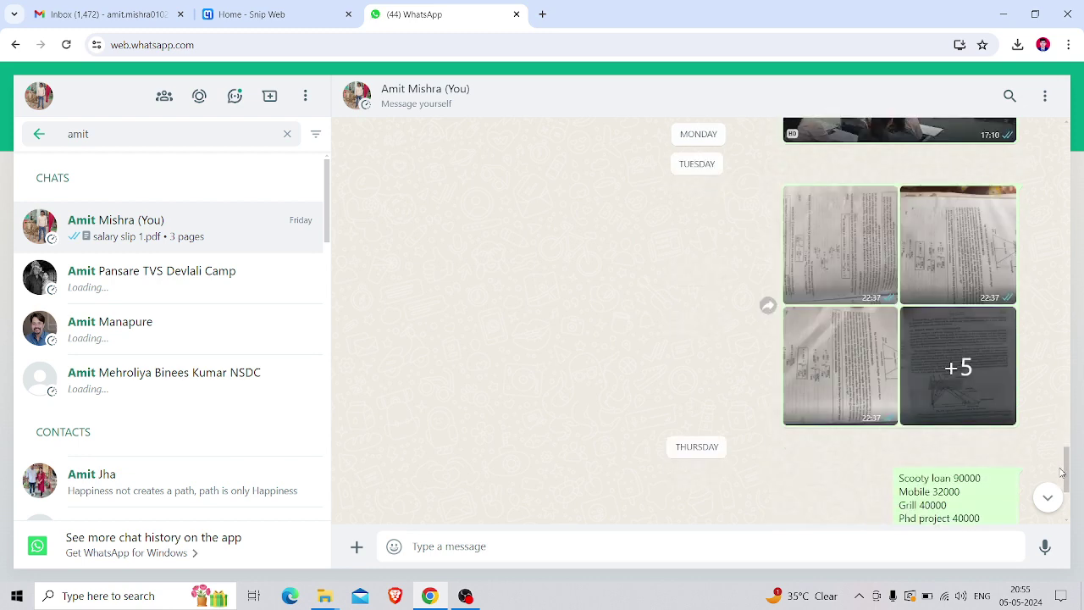
mouse_move(842, 244)
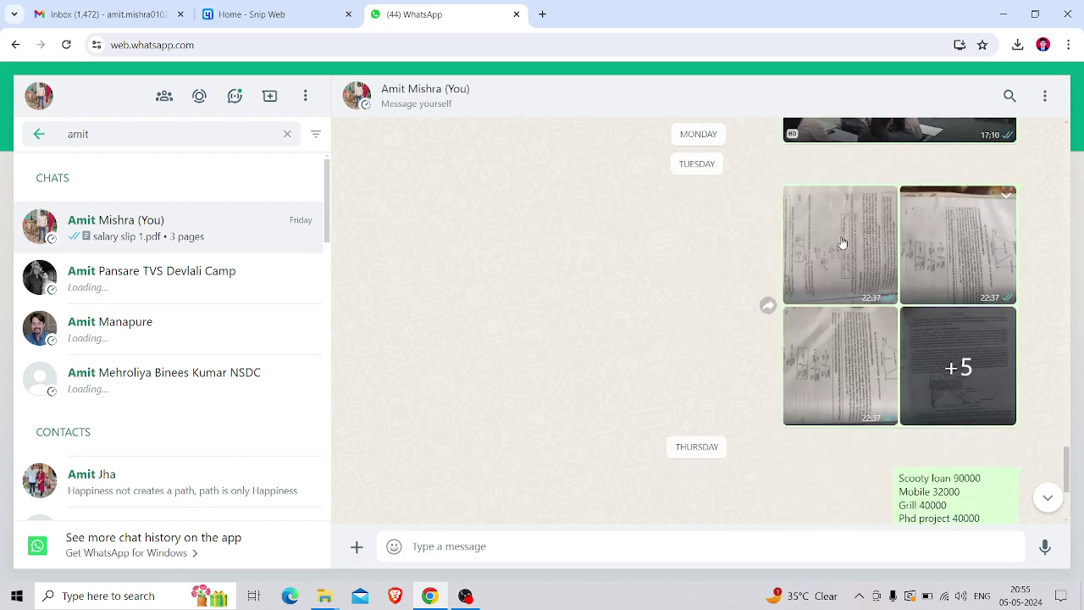
Page through the book-page photos full size, then exit the unresponsive WhatsApp page
left_click(875, 281)
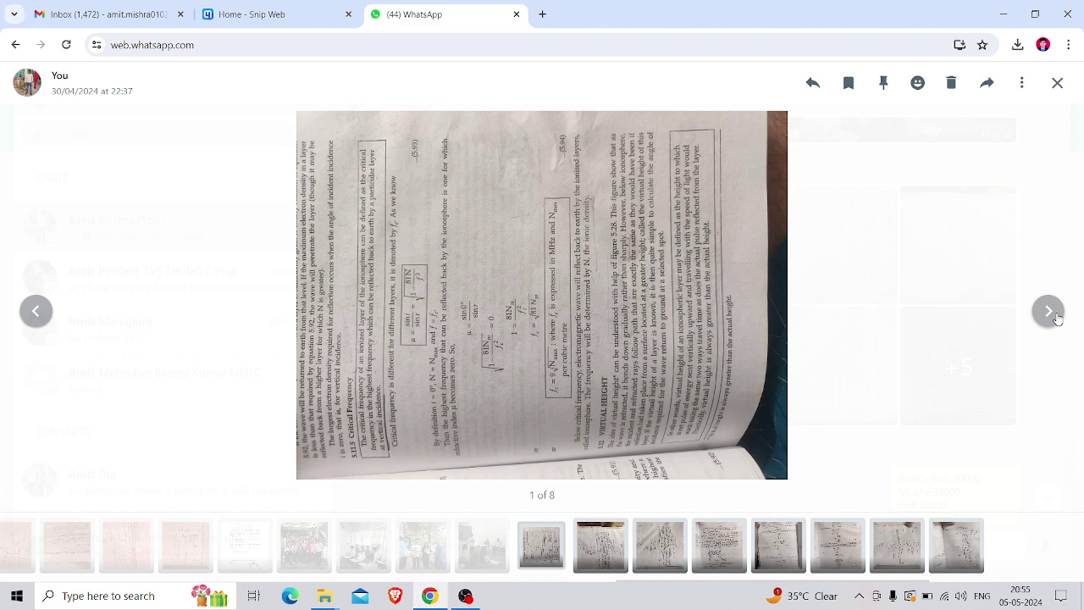
left_click(1049, 310)
left_click(1048, 311)
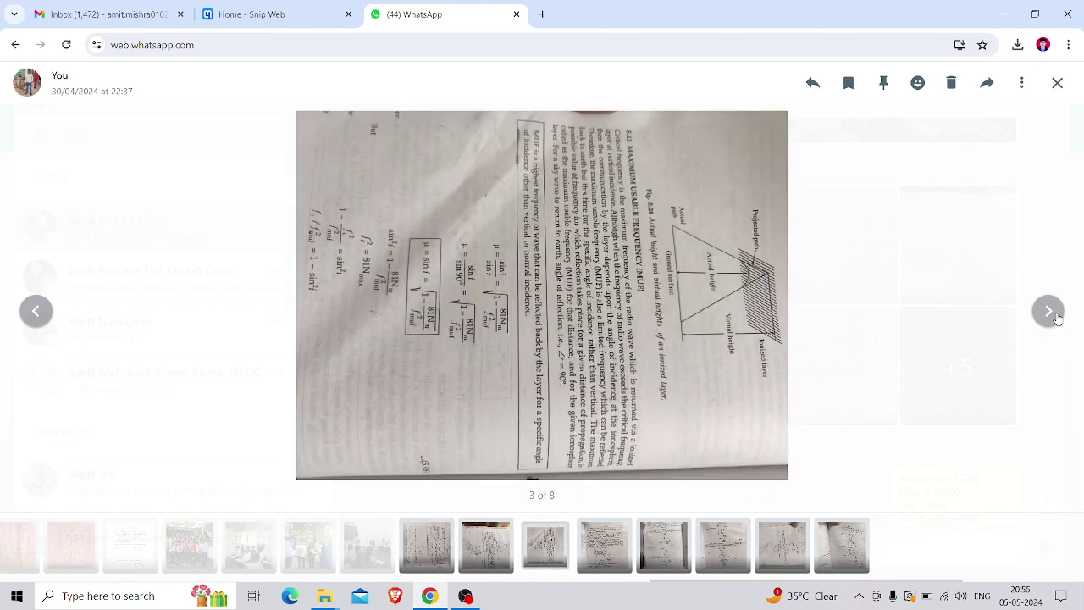
left_click(1049, 311)
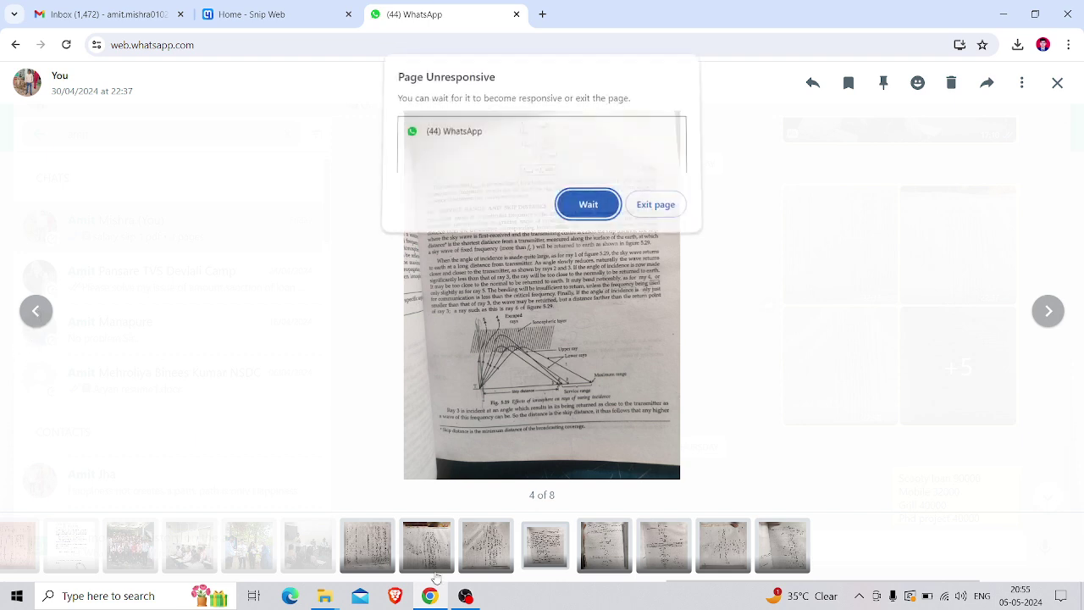
left_click(663, 216)
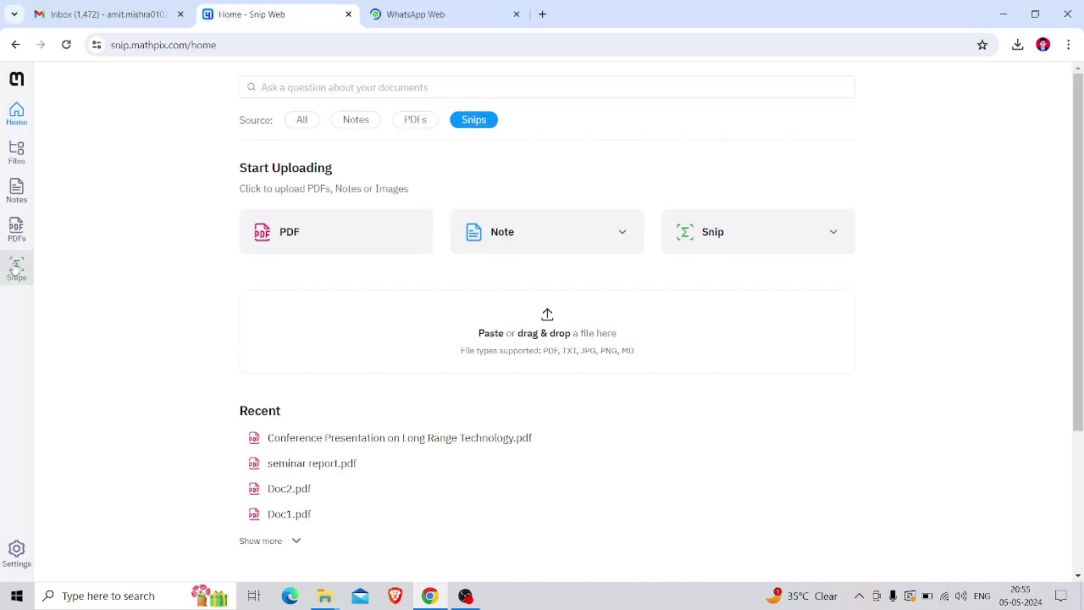
Show the Snips list, then return to Snip Web and list the uploaded PDFs
left_click(17, 271)
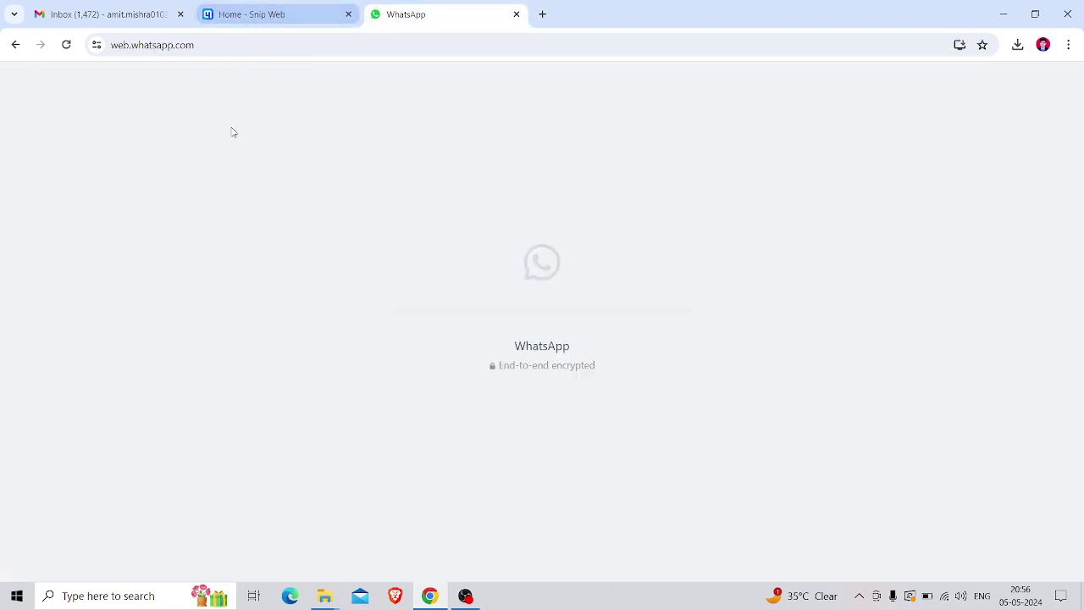
left_click(262, 11)
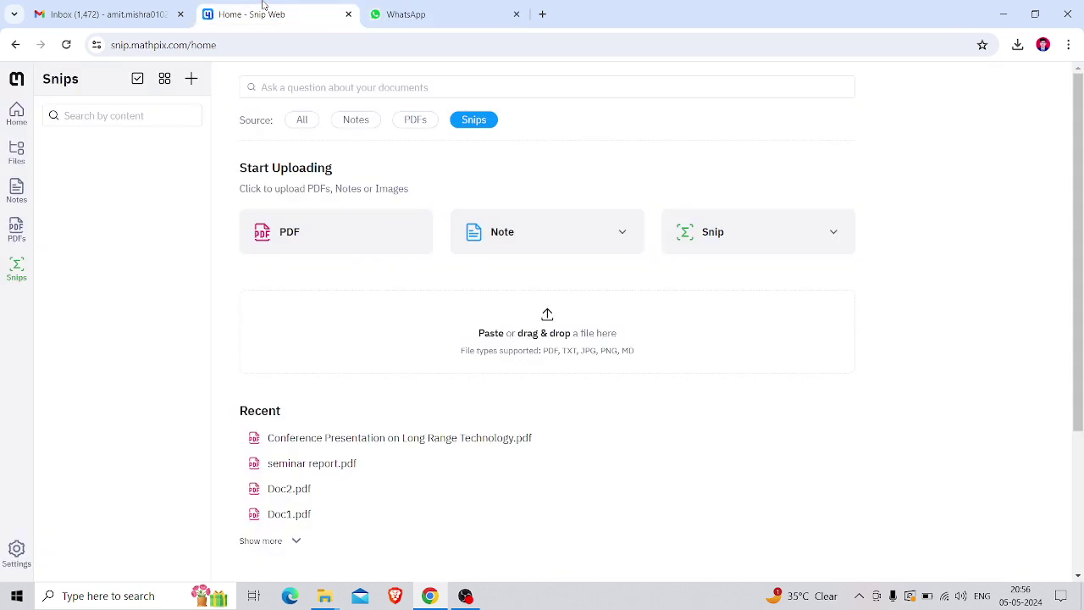
left_click(17, 227)
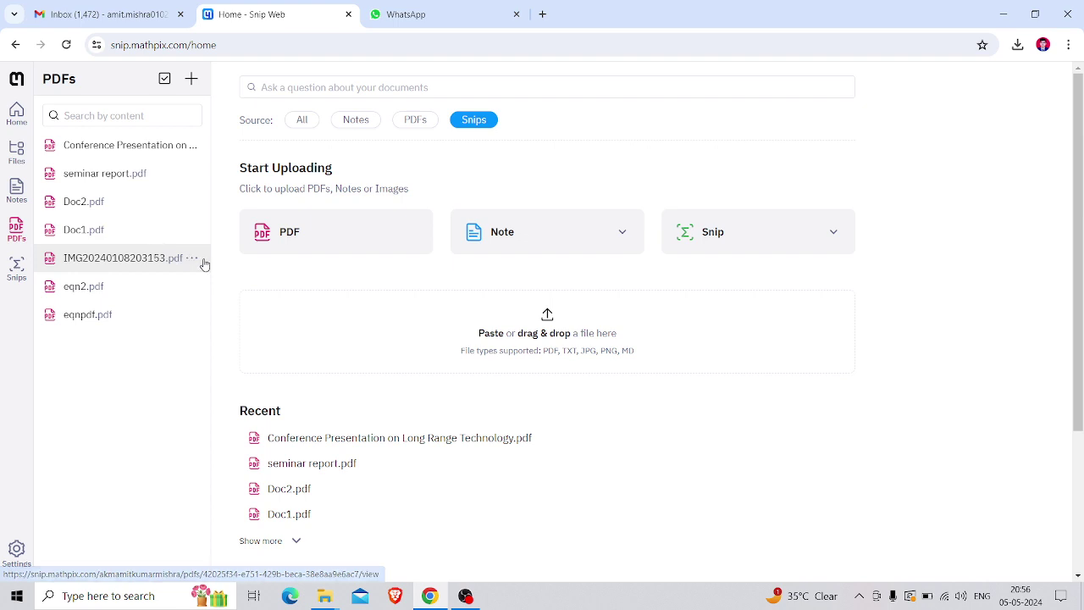
Export IMG20240108203153.pdf to DOCX and open the downloaded file in Word
left_click(123, 264)
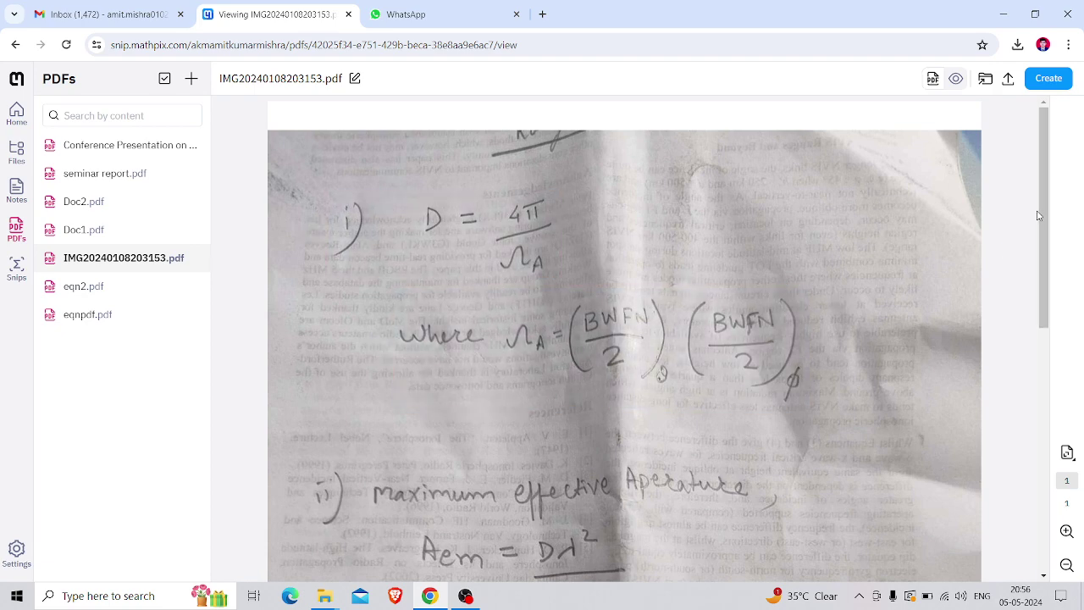
left_click_drag(1042, 211, 1048, 476)
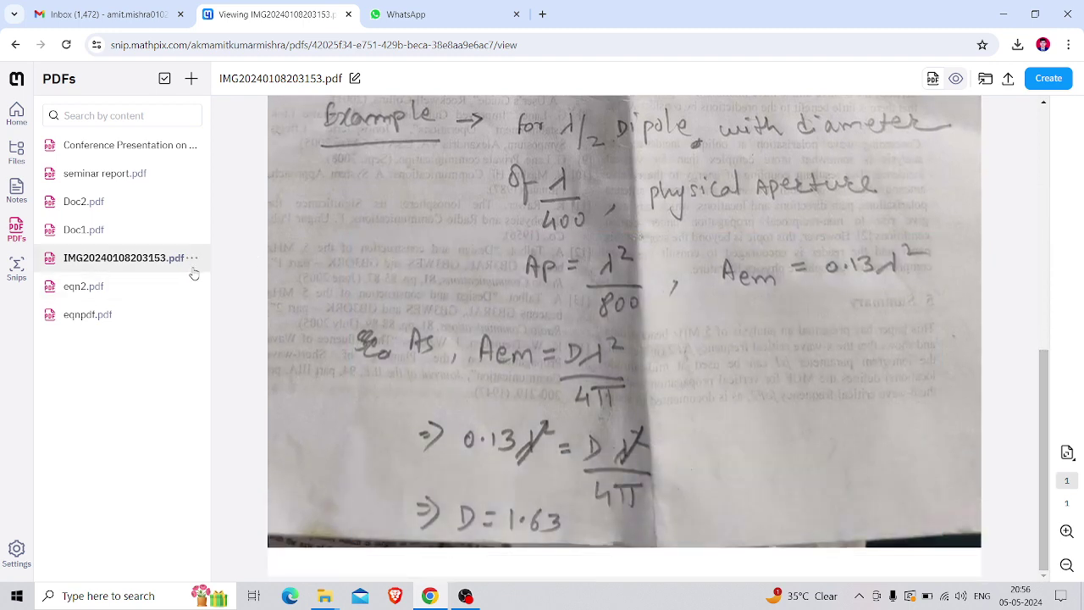
right_click(186, 265)
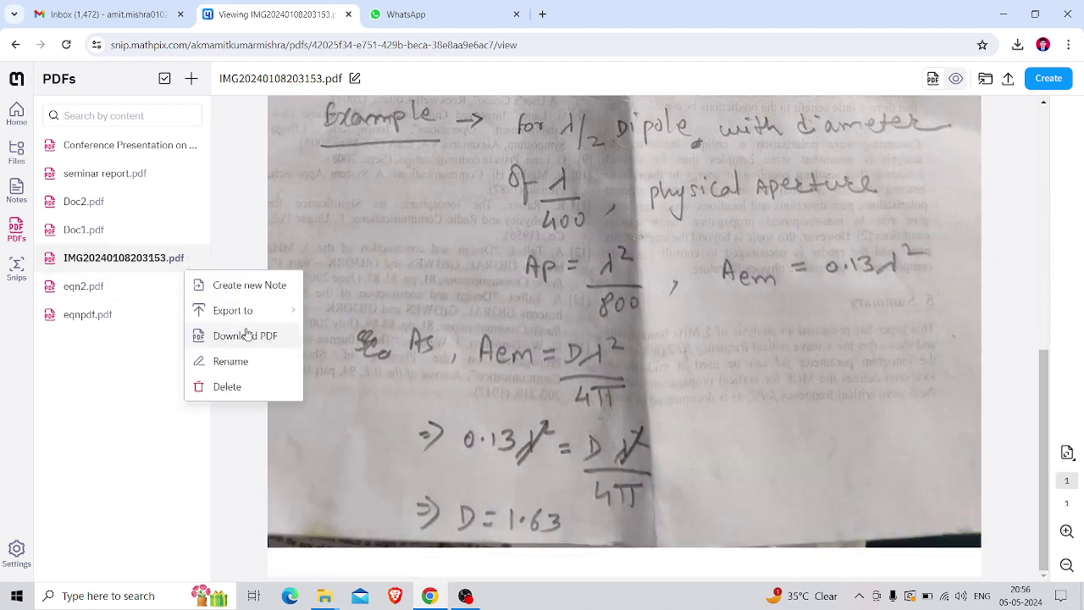
mouse_move(241, 310)
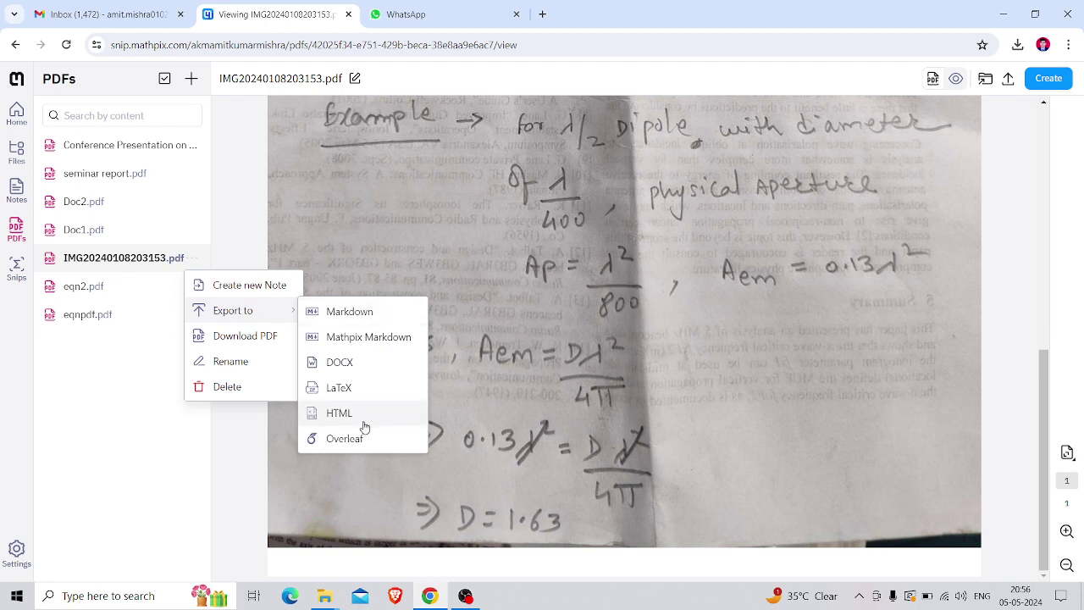
left_click(362, 366)
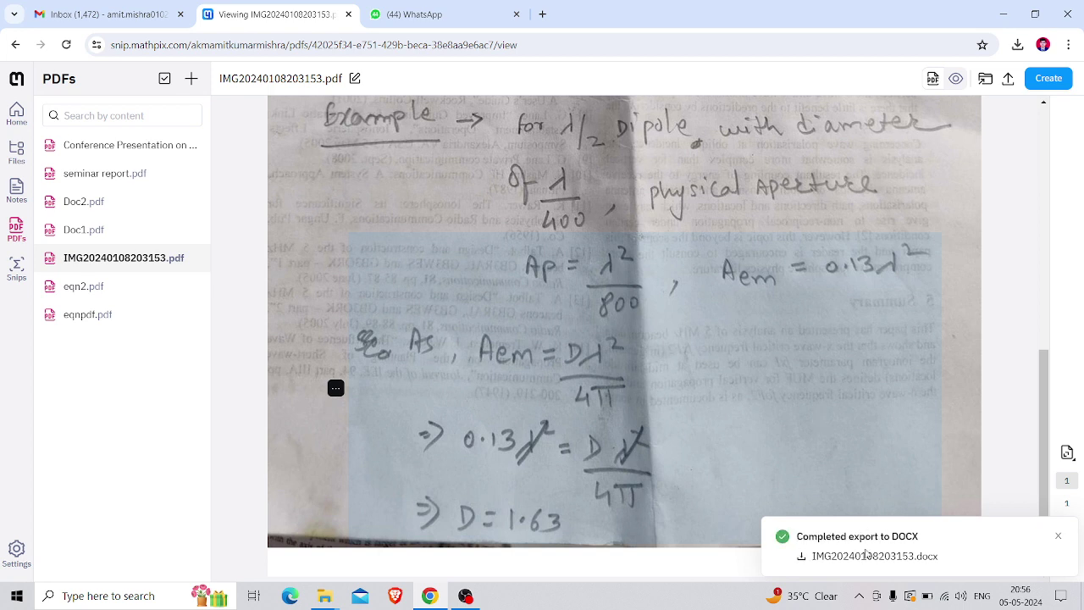
left_click(867, 556)
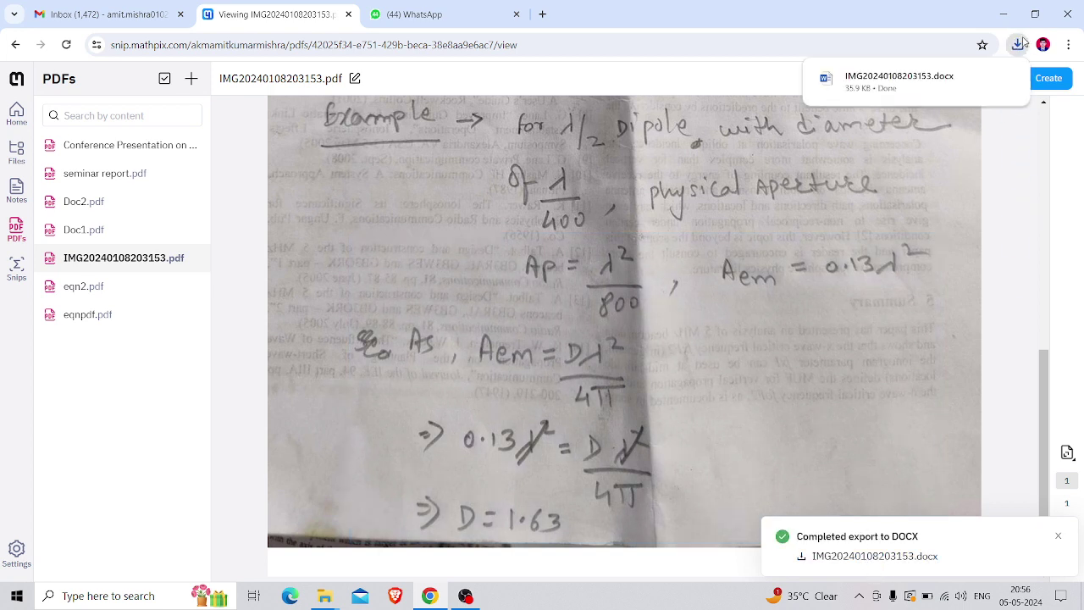
left_click(890, 85)
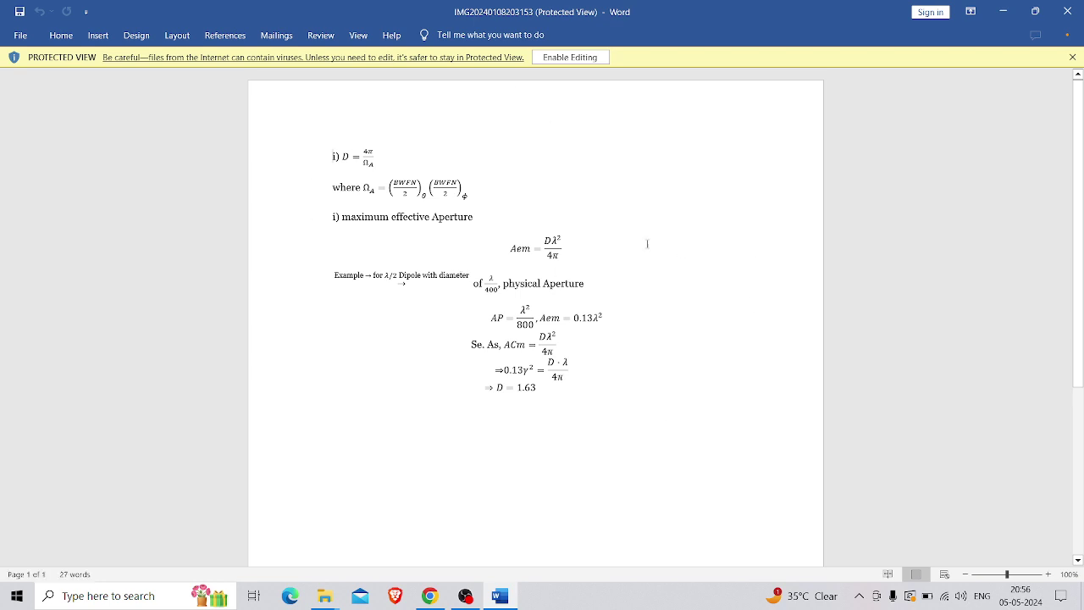
Close the converted IMG20240108203153.docx in Word after reviewing it
left_click(1068, 11)
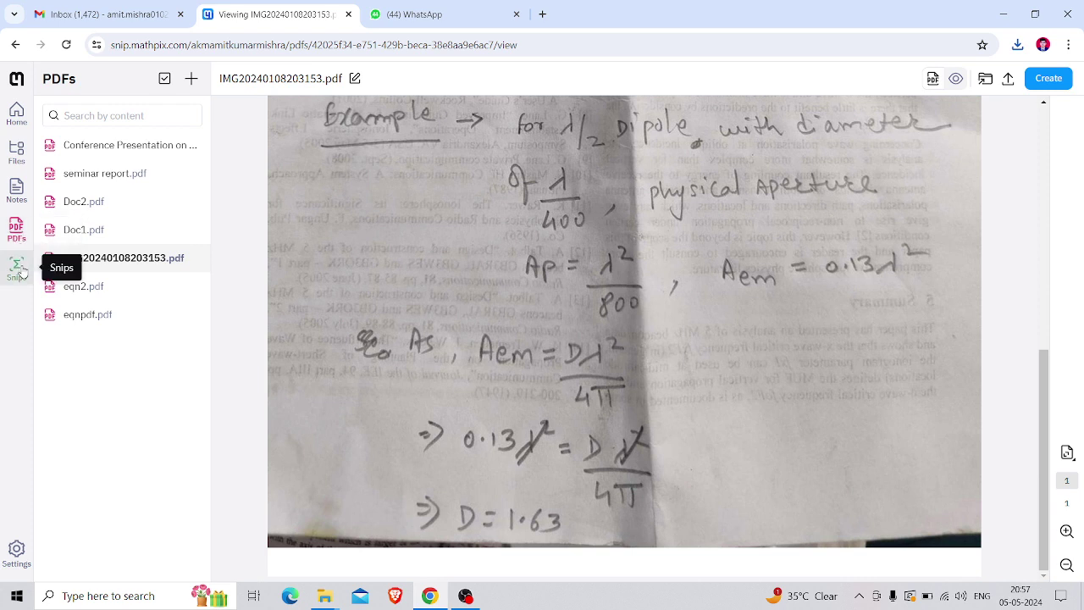
Open the IMG PDF's action menu, dismiss it without exporting, then bring OBS Studio forward
left_click(23, 273)
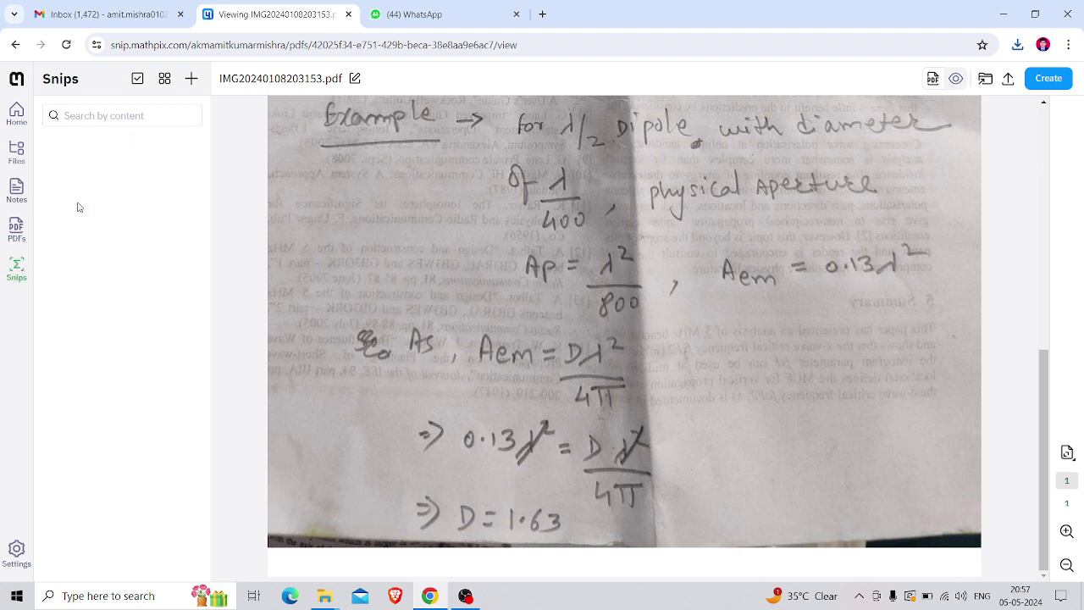
left_click(17, 229)
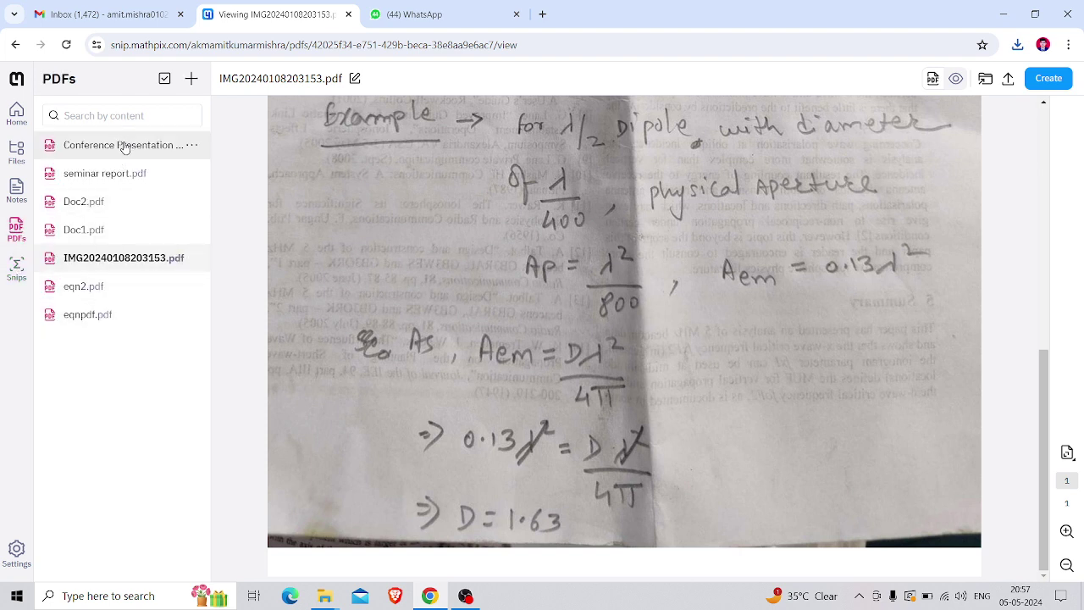
right_click(193, 259)
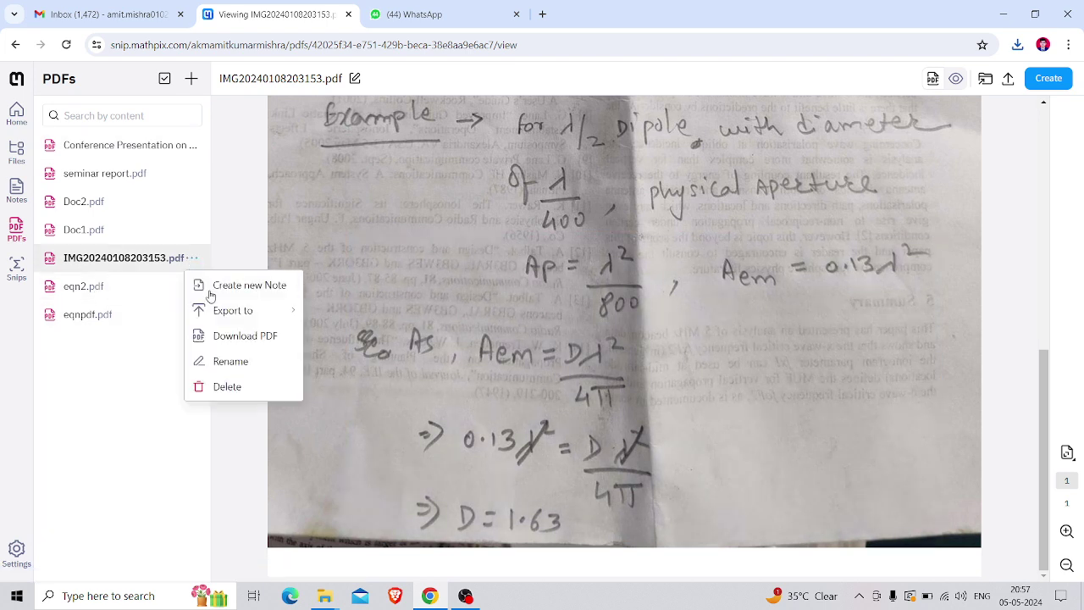
mouse_move(232, 311)
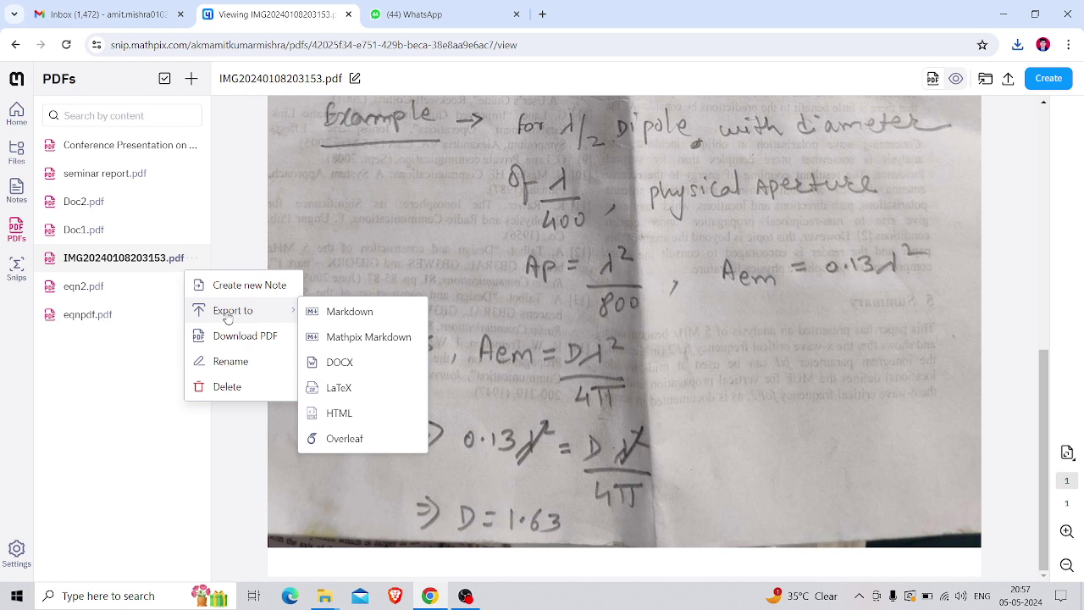
left_click(100, 391)
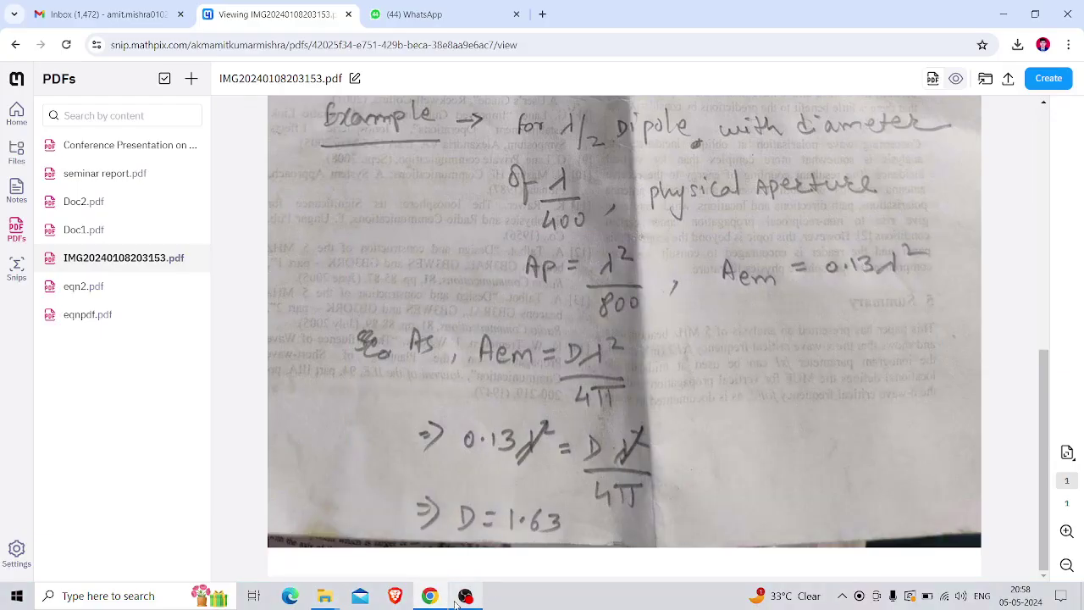
mouse_move(465, 595)
left_click(463, 538)
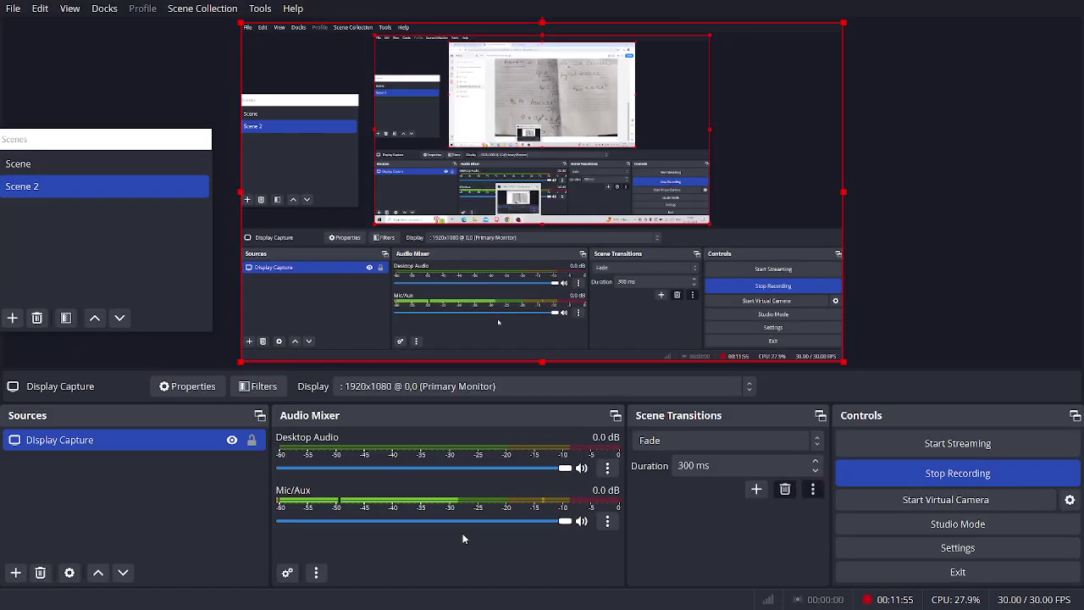